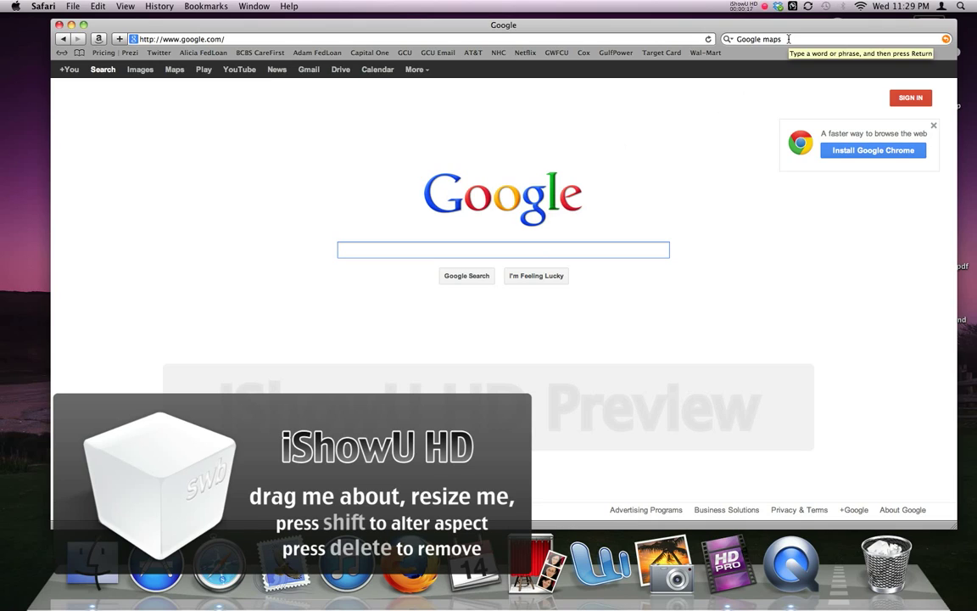
Search the web for 'Google maps' from Safari's search field
left_click(789, 39)
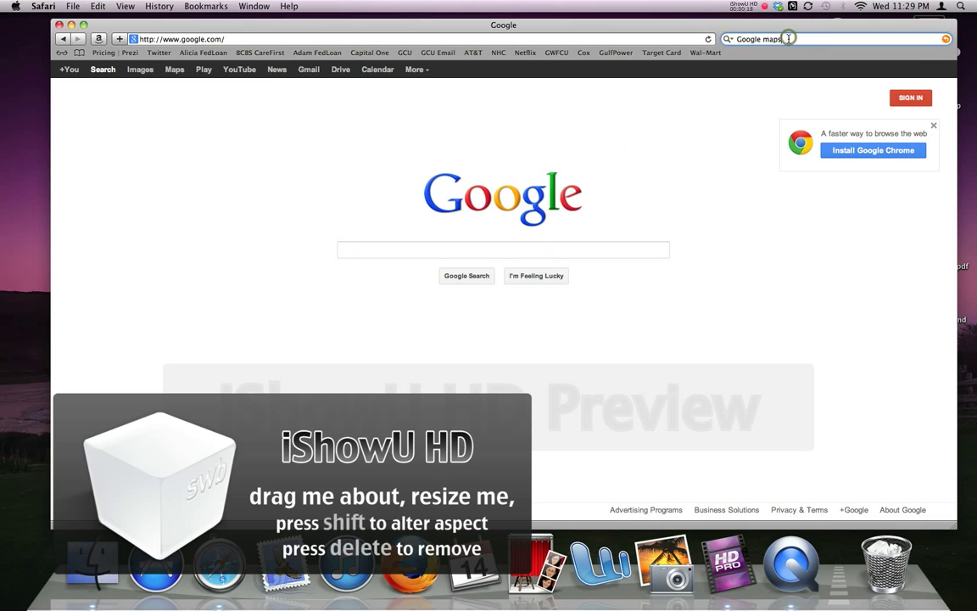
key("Return")
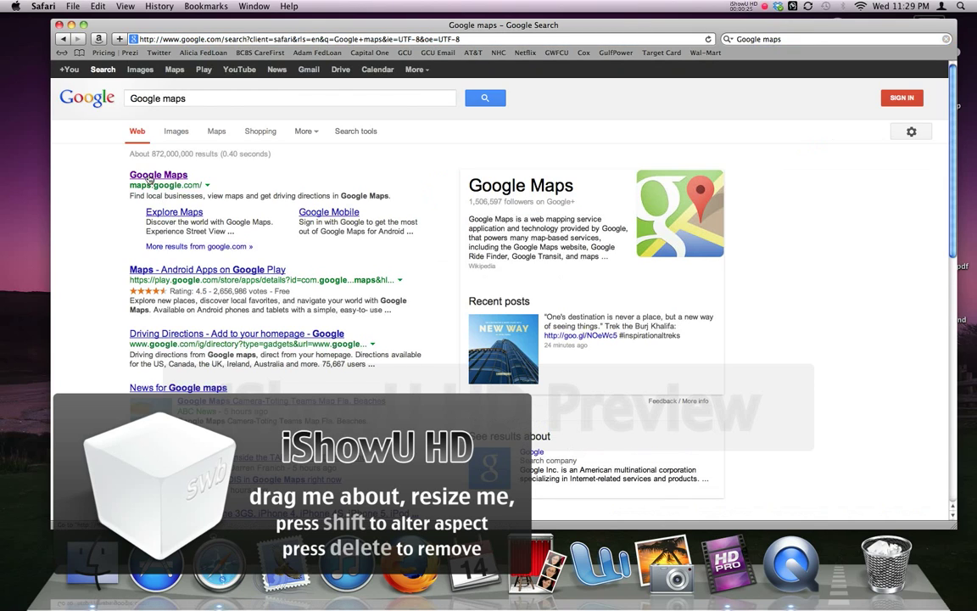
Load the Google Maps site at maps.google.com, showing the Pensacola, FL area
left_click(166, 178)
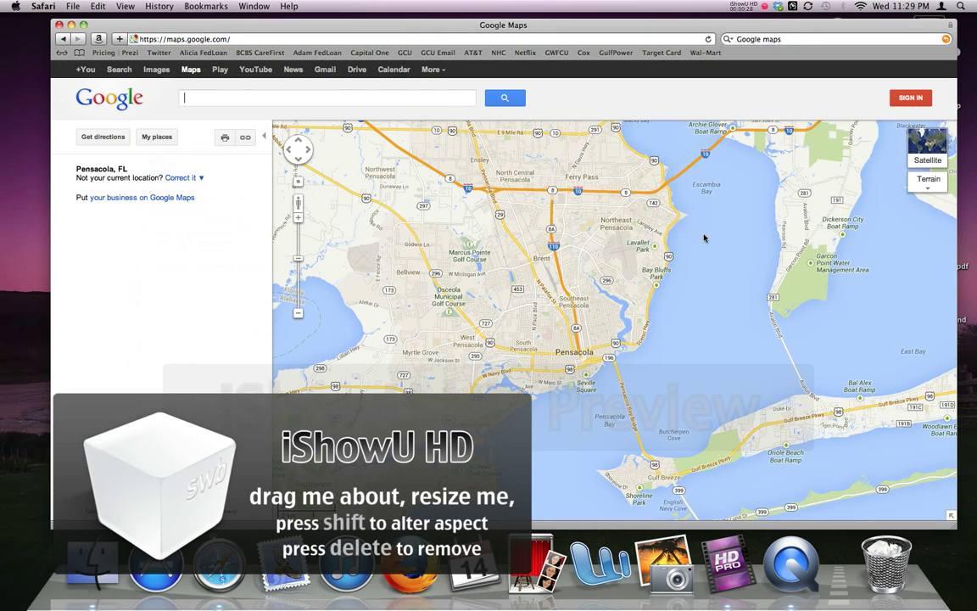
left_click(264, 38)
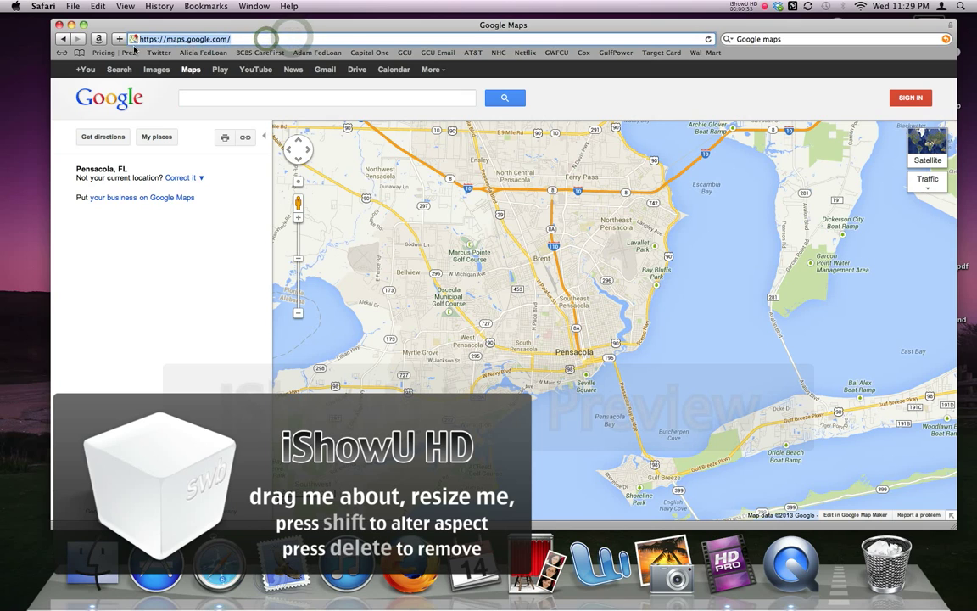
type("google")
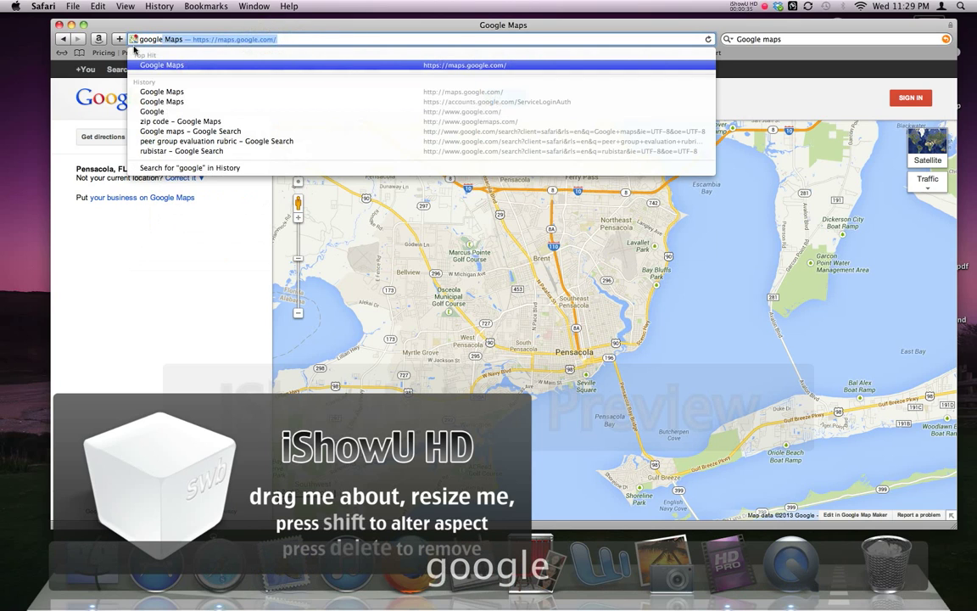
type(" maps")
key("Return")
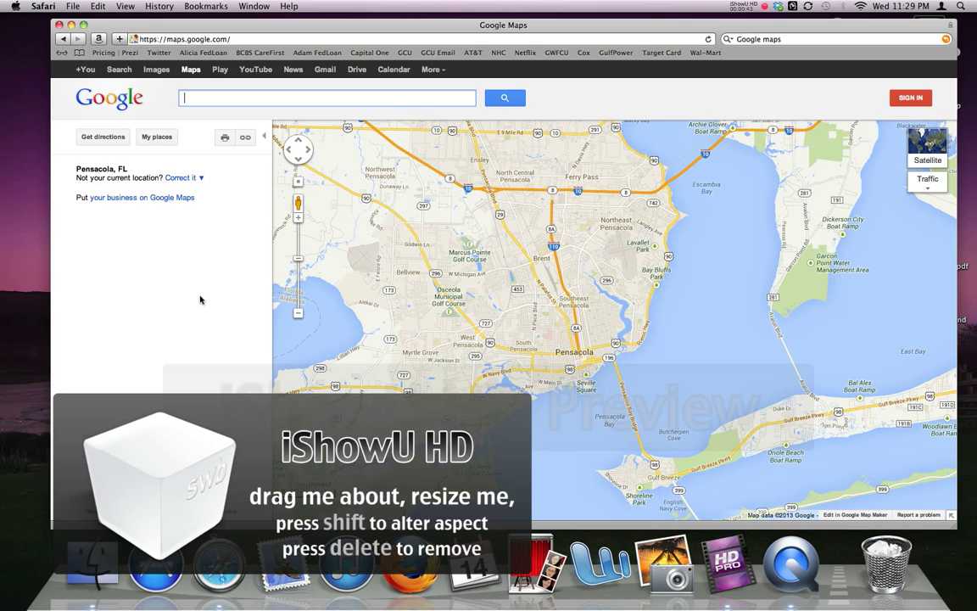
Sign in to Google Maps with the account's e-mail address and password
left_click(911, 99)
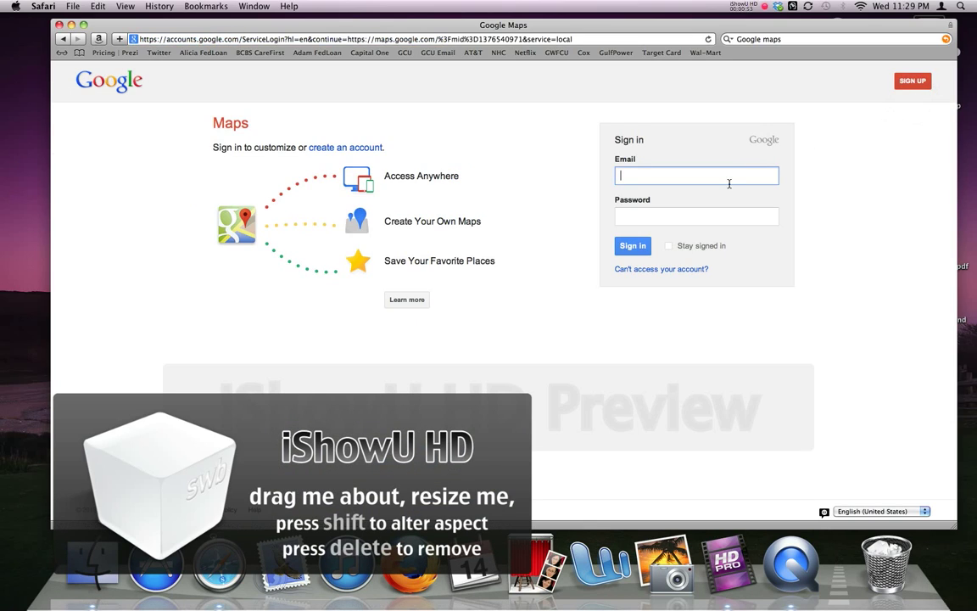
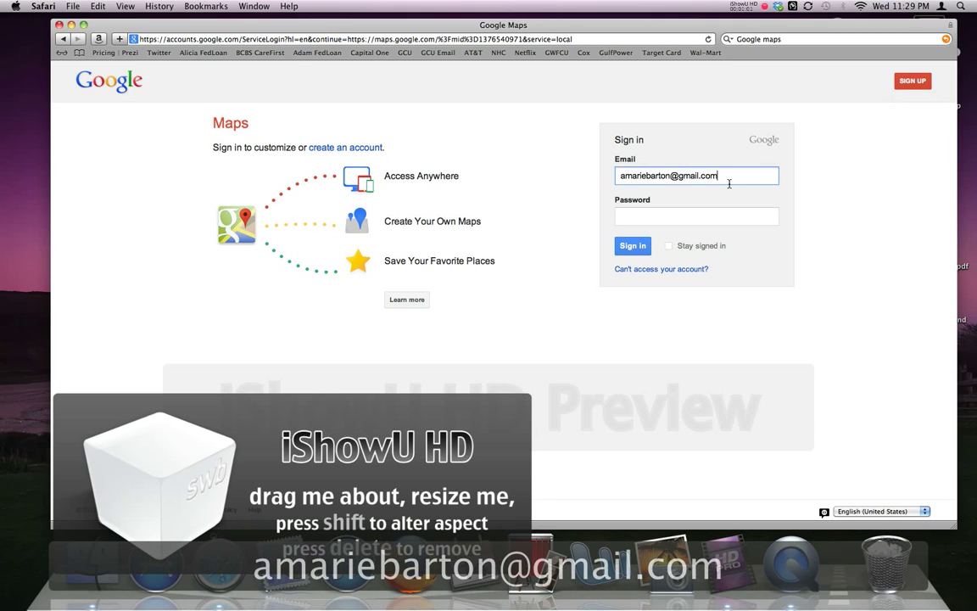
key("Tab")
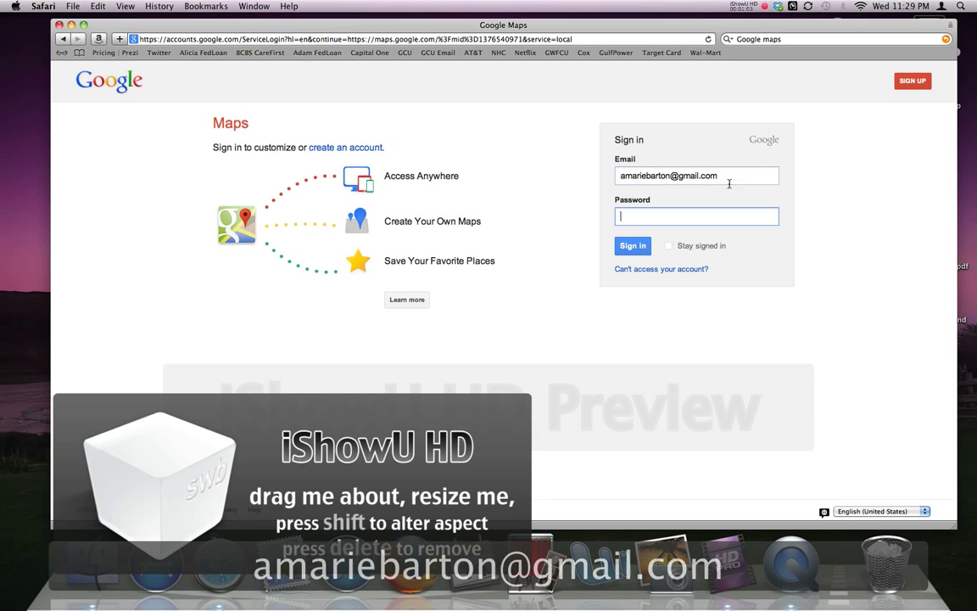
type("••••••••")
left_click(634, 246)
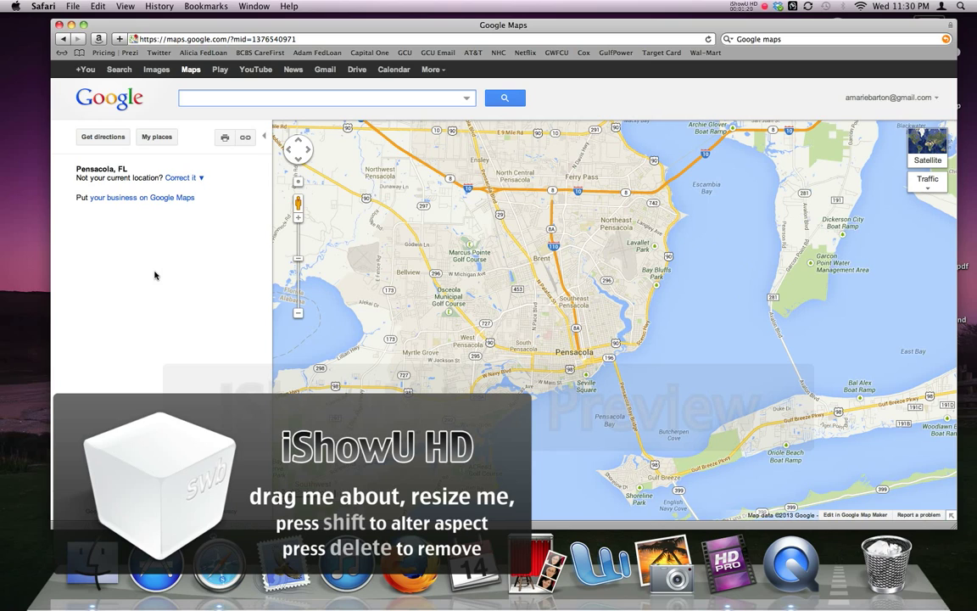
Create a new custom map titled 'The Best Map Ever'
left_click(156, 138)
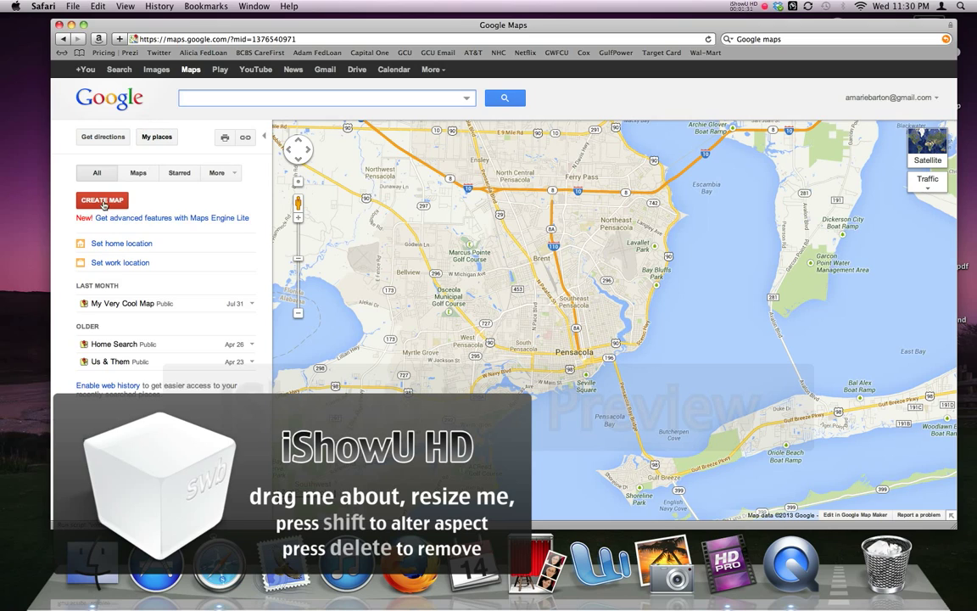
left_click(102, 201)
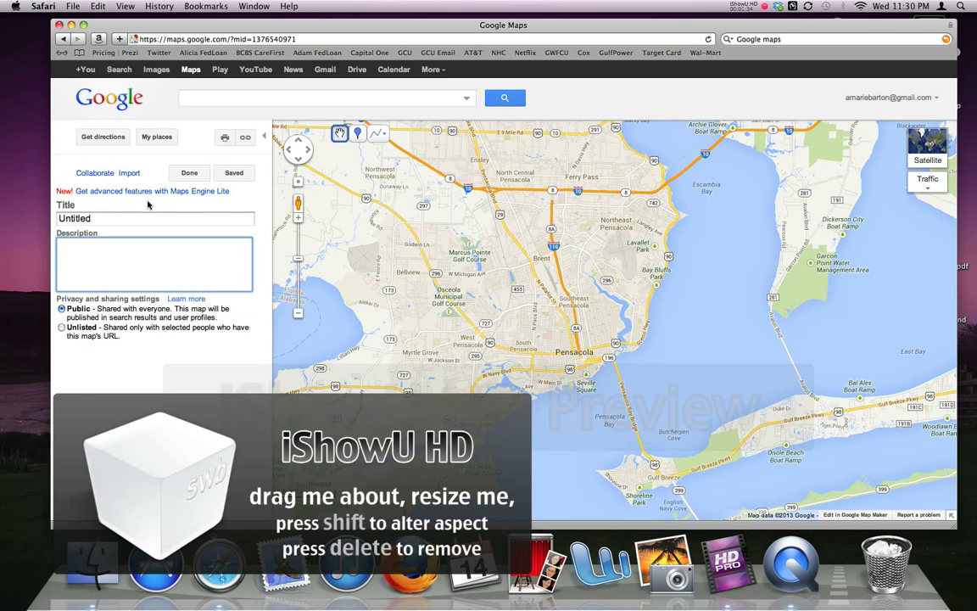
double_click(117, 219)
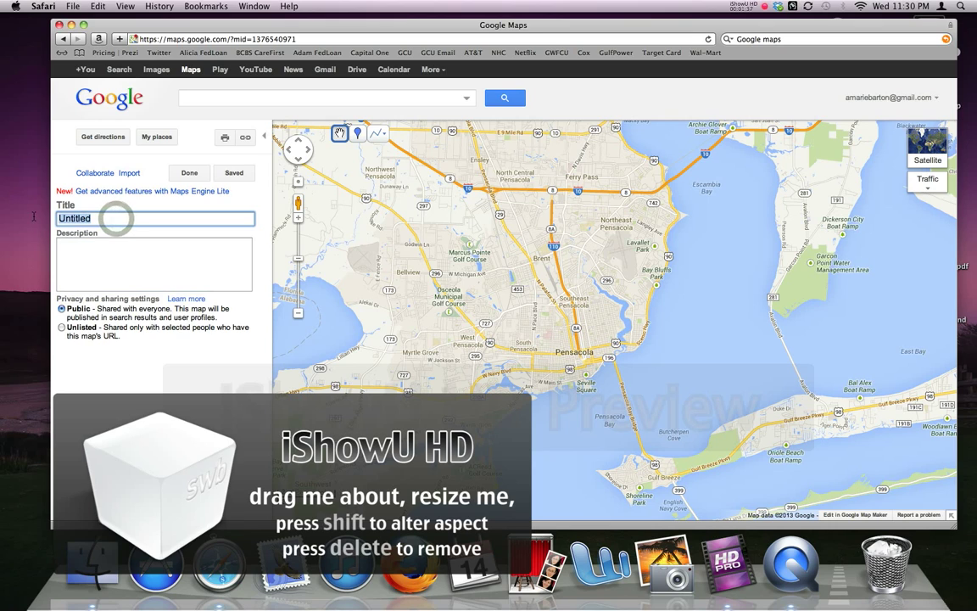
type("The ")
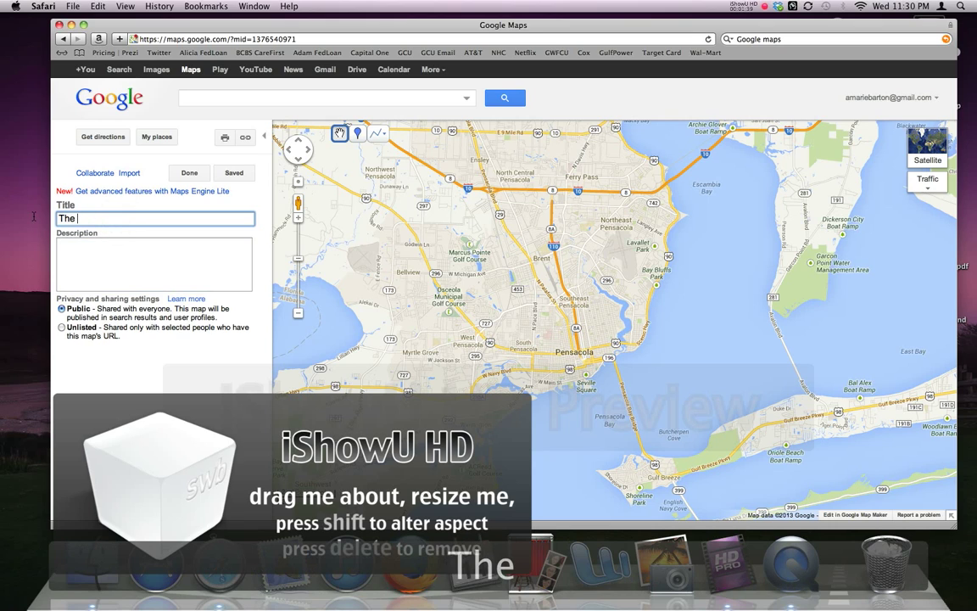
type("BEst Map Ever")
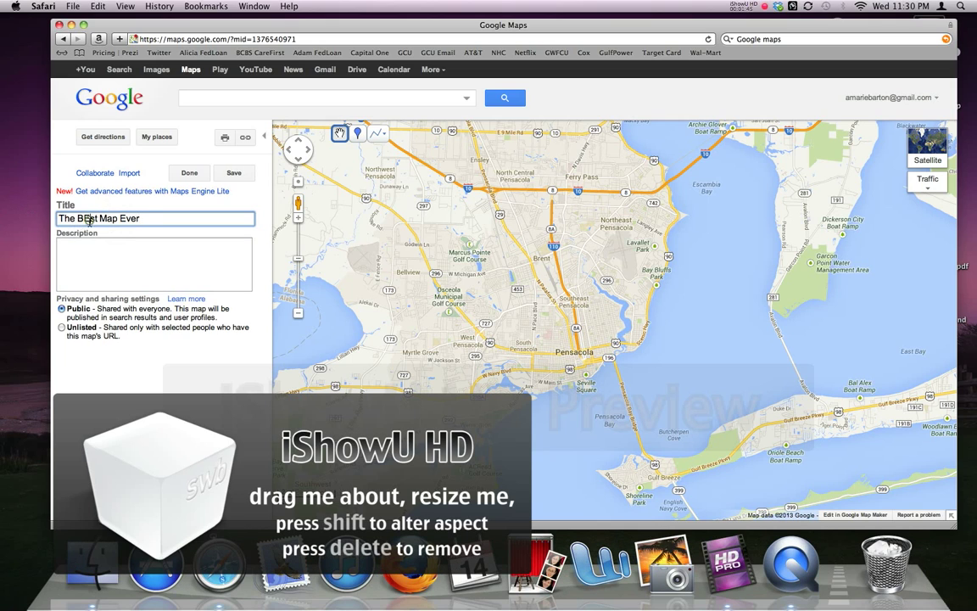
left_click(89, 220)
key("BackSpace")
type("e")
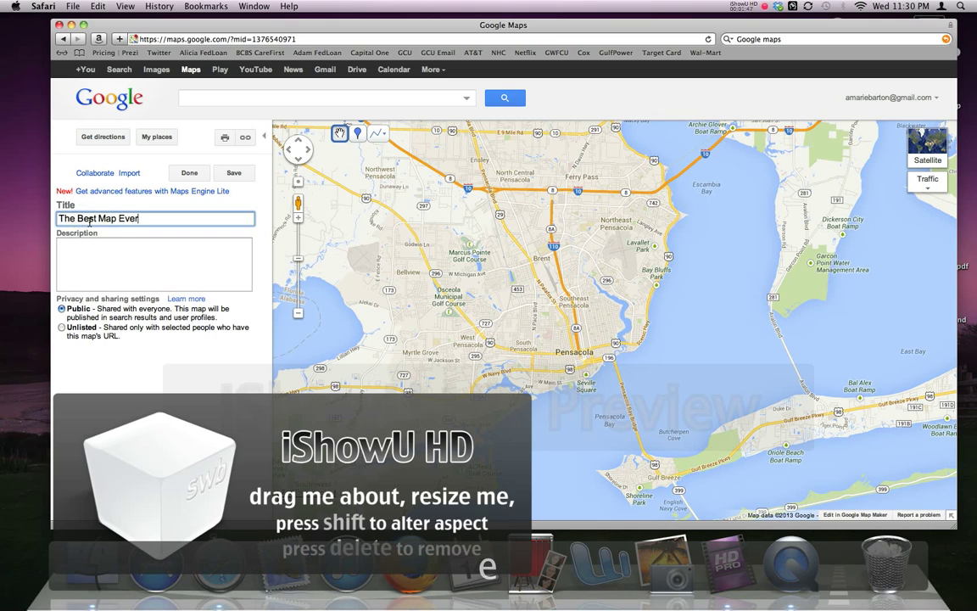
Describe the map as 'This is a map that shows the destinations of the very best places to visit.'
left_click(108, 266)
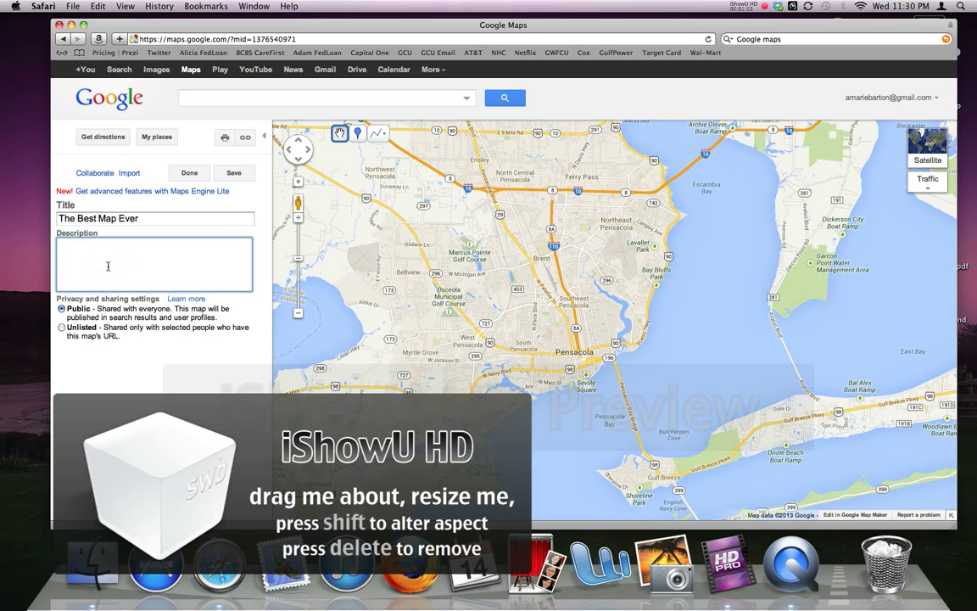
type("Th")
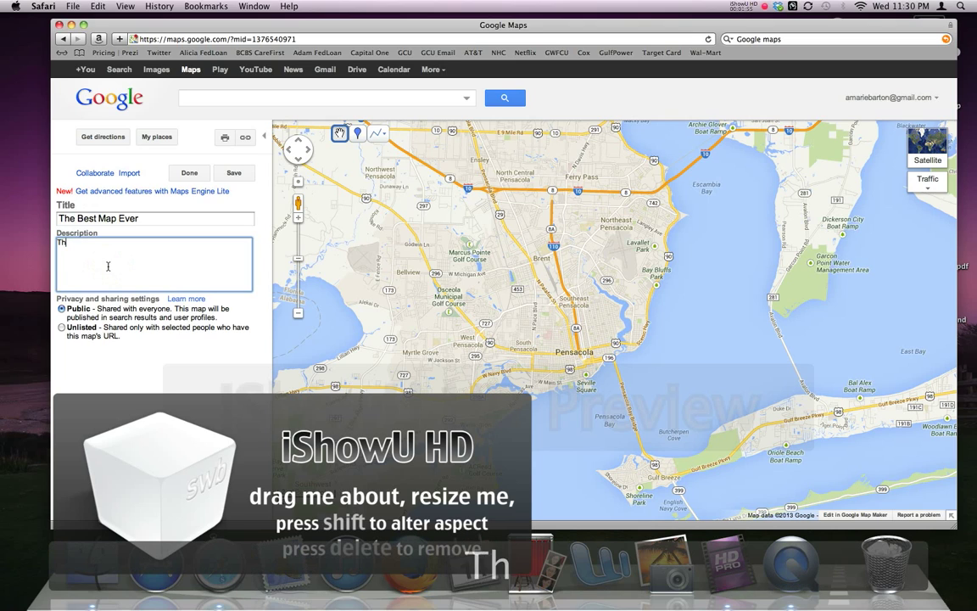
type("is is a map that ")
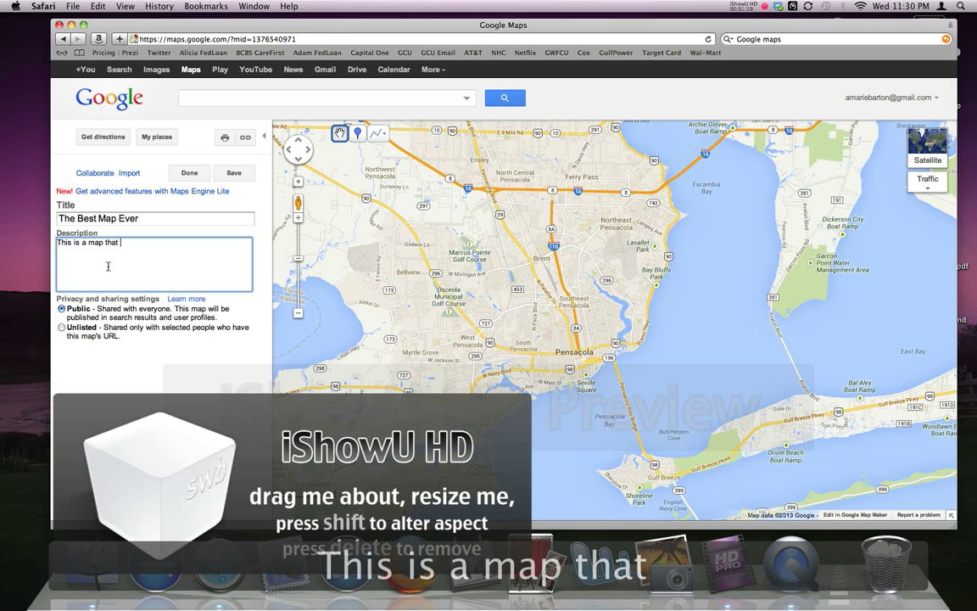
type("show")
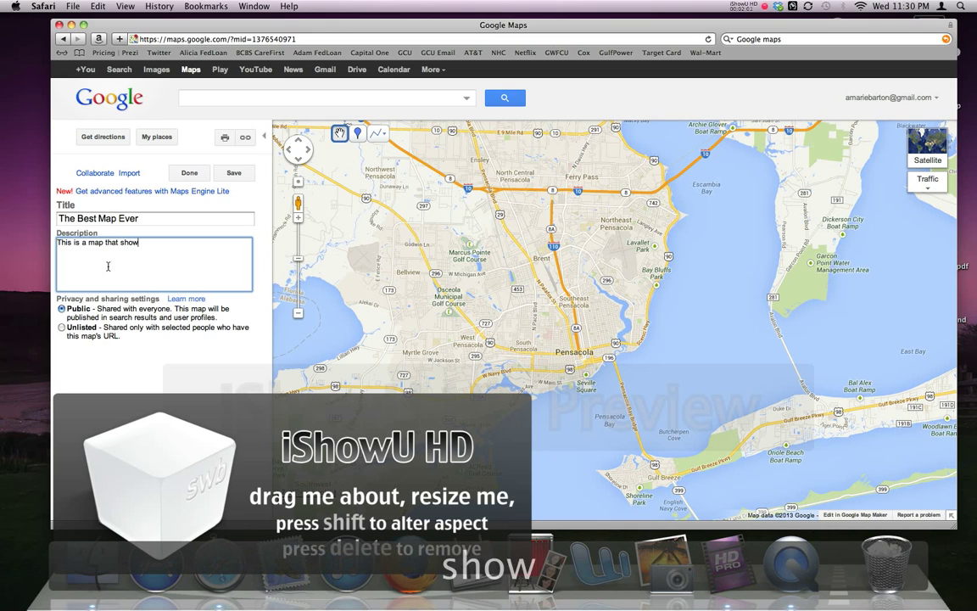
type("s the desita")
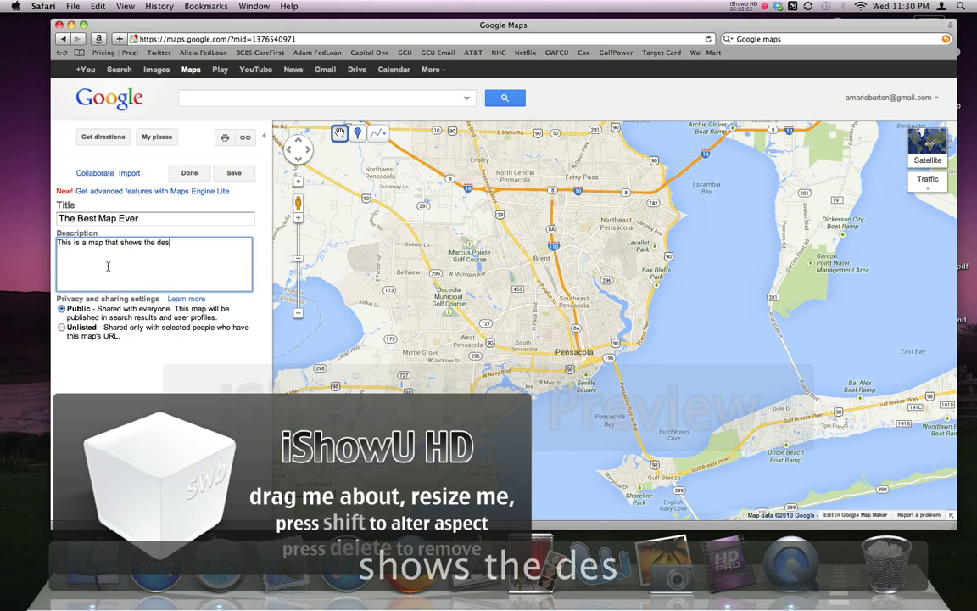
key("BackSpace")
key("BackSpace")
type("tinations")
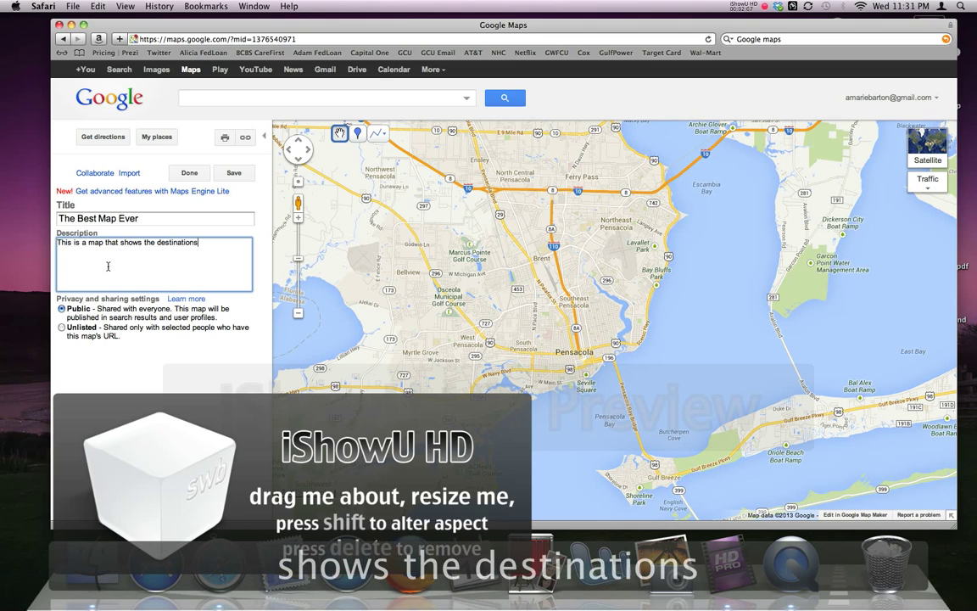
type(" of the ver")
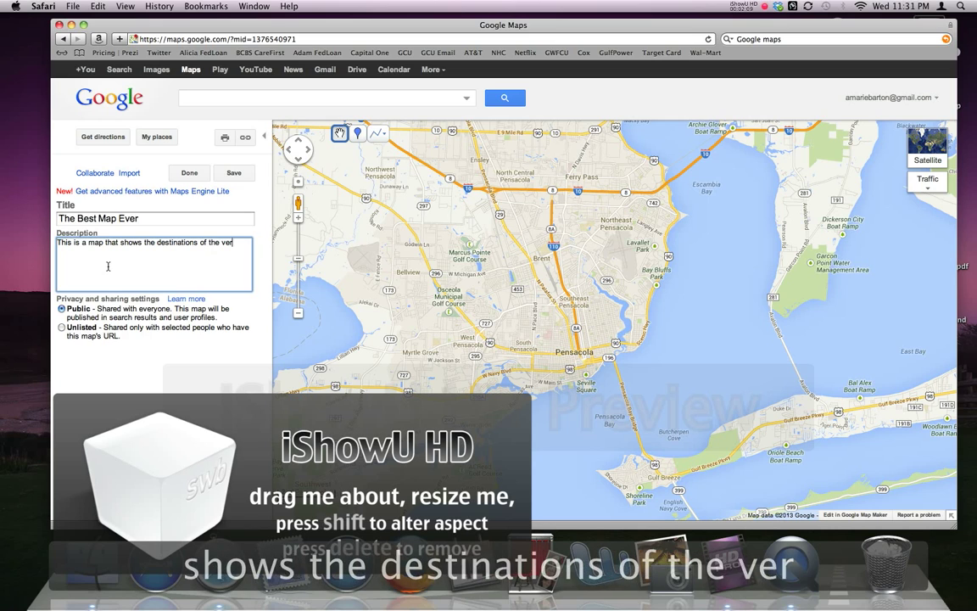
type("y best place")
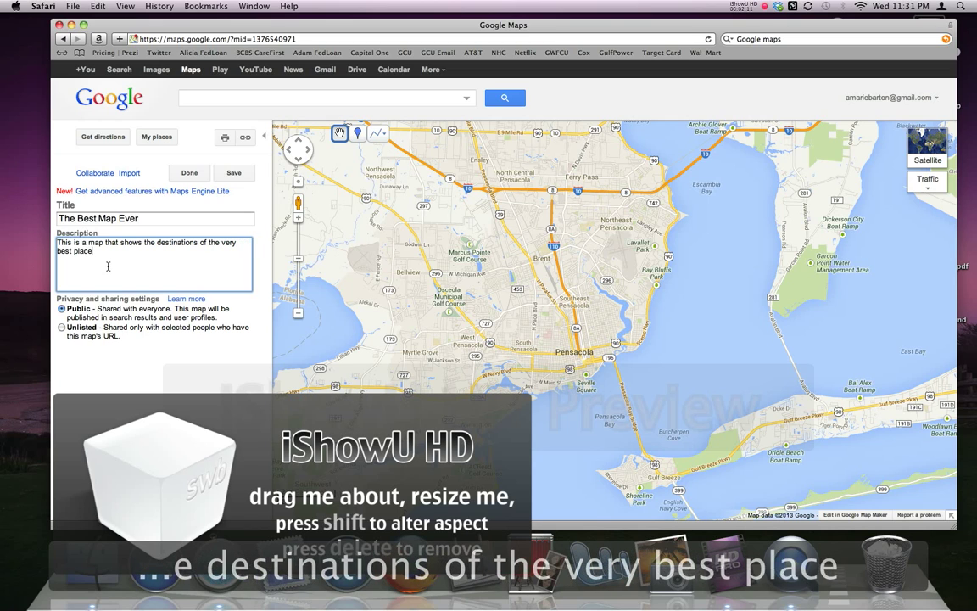
type("s to visit")
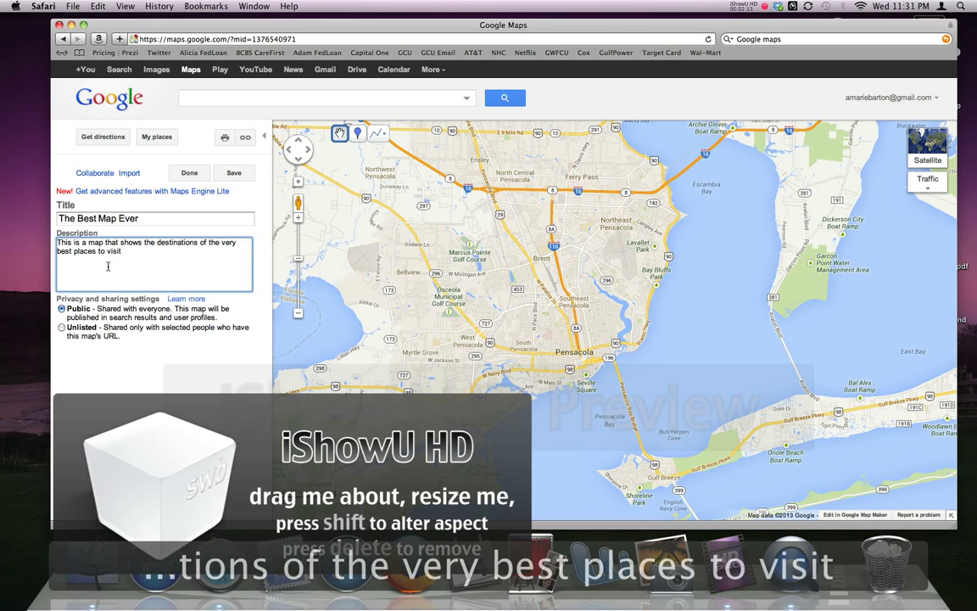
type(".")
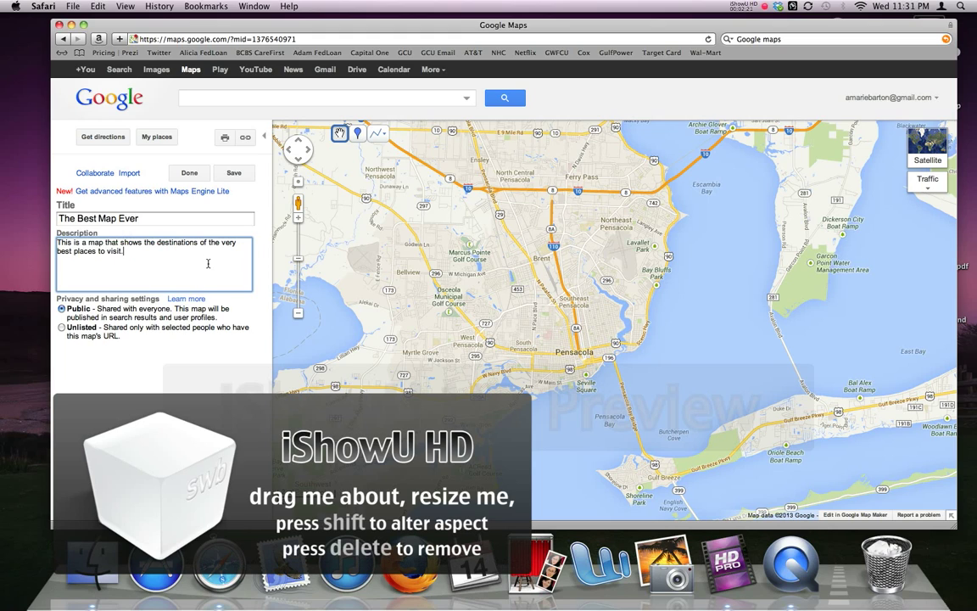
Finish editing The Best Map Ever and put the cursor in the Maps search box
left_click(187, 172)
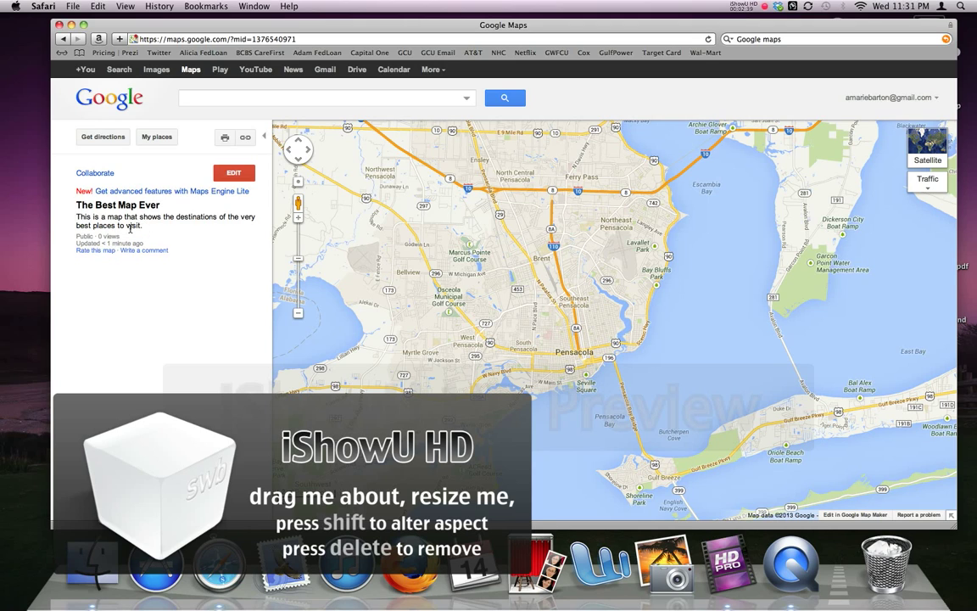
left_click(263, 96)
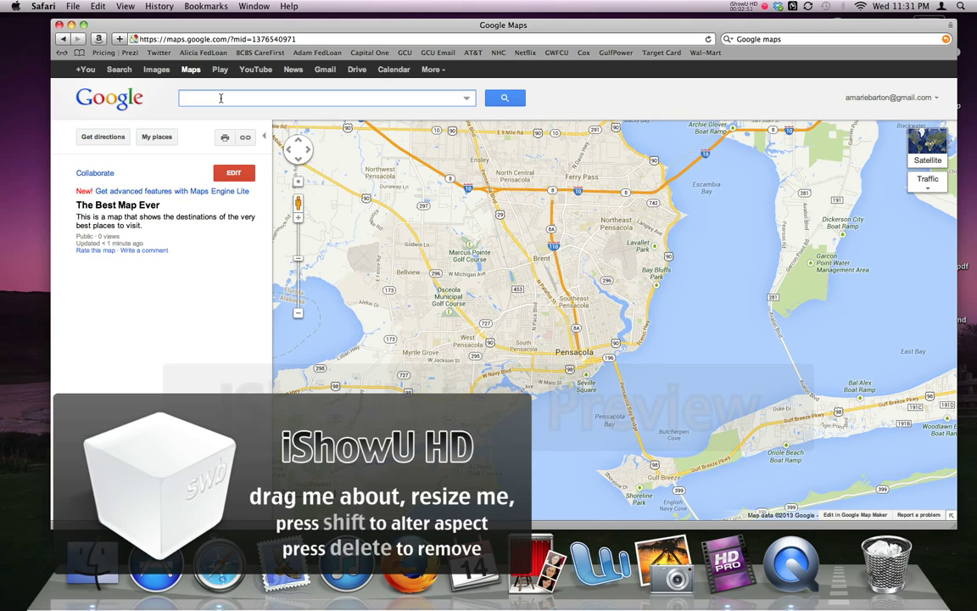
Search Google Maps for 'Wells, ME'
type("Wells, ")
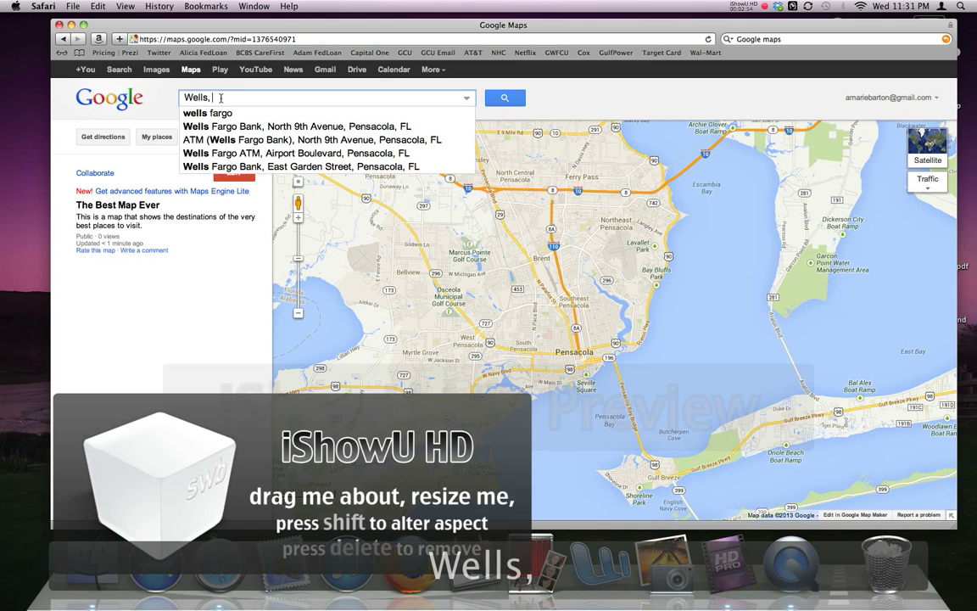
type("ME")
key("Return")
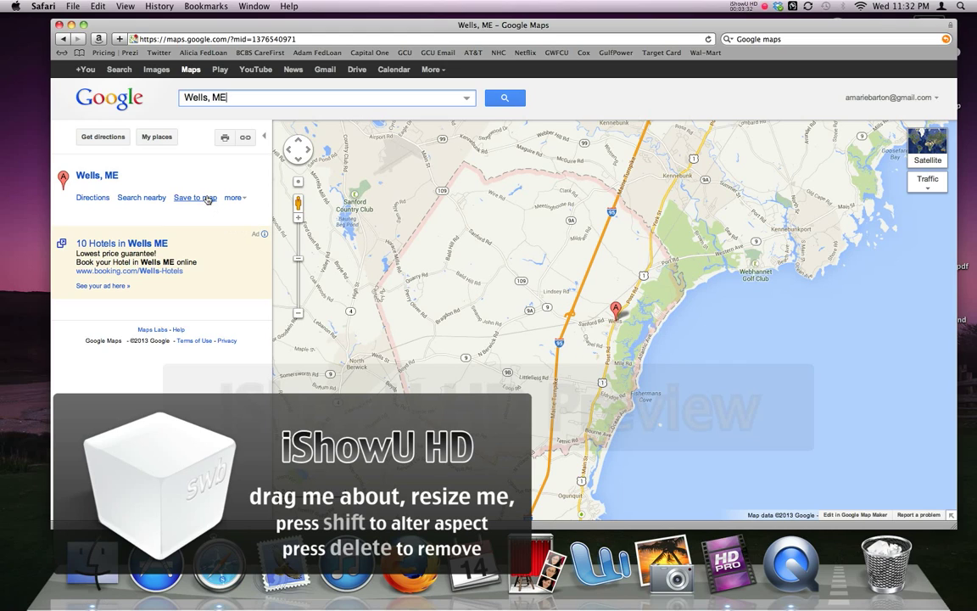
Save Wells, ME to The Best Map Ever, turning its marker blue
left_click(205, 197)
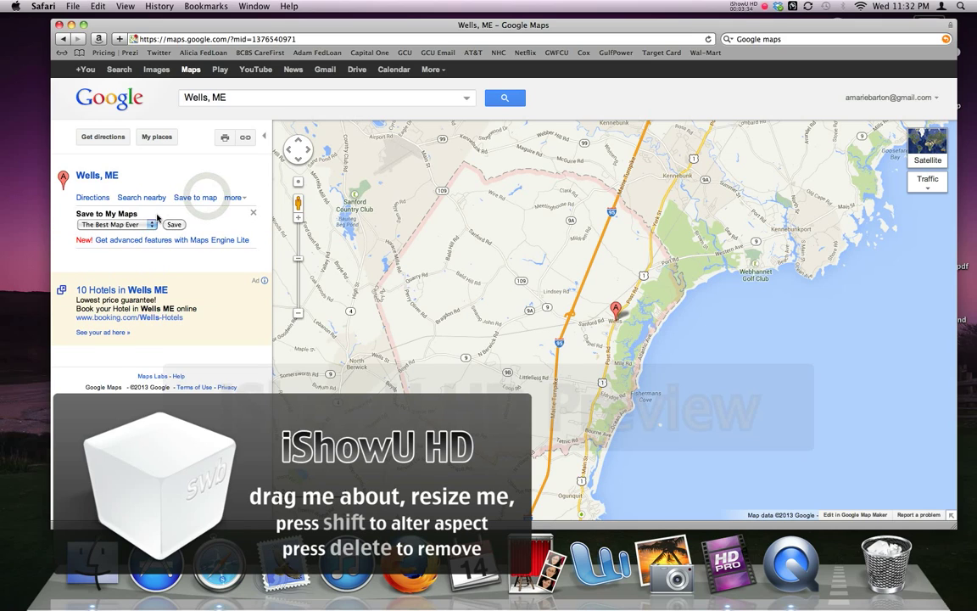
left_click(153, 225)
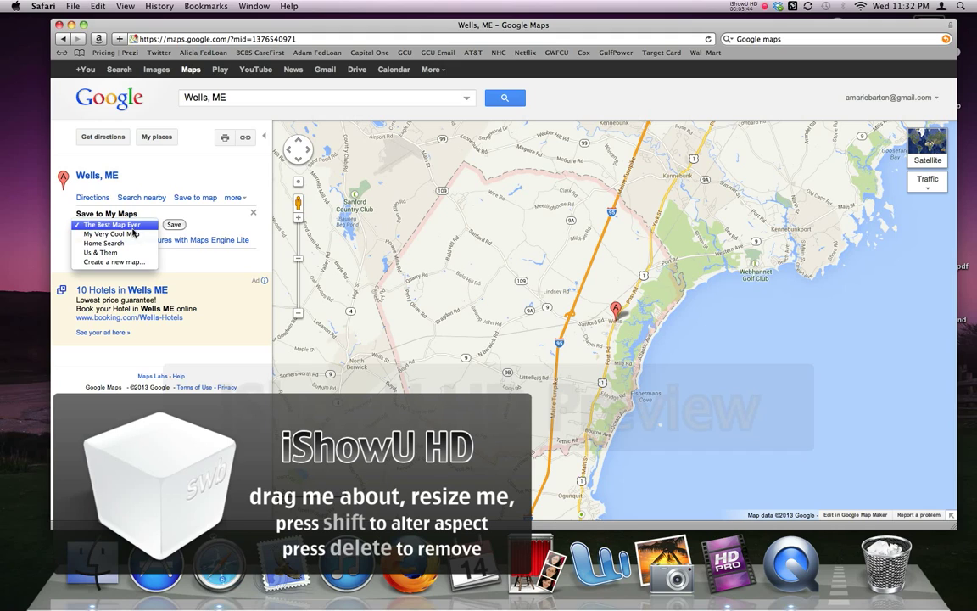
left_click(131, 225)
left_click(174, 225)
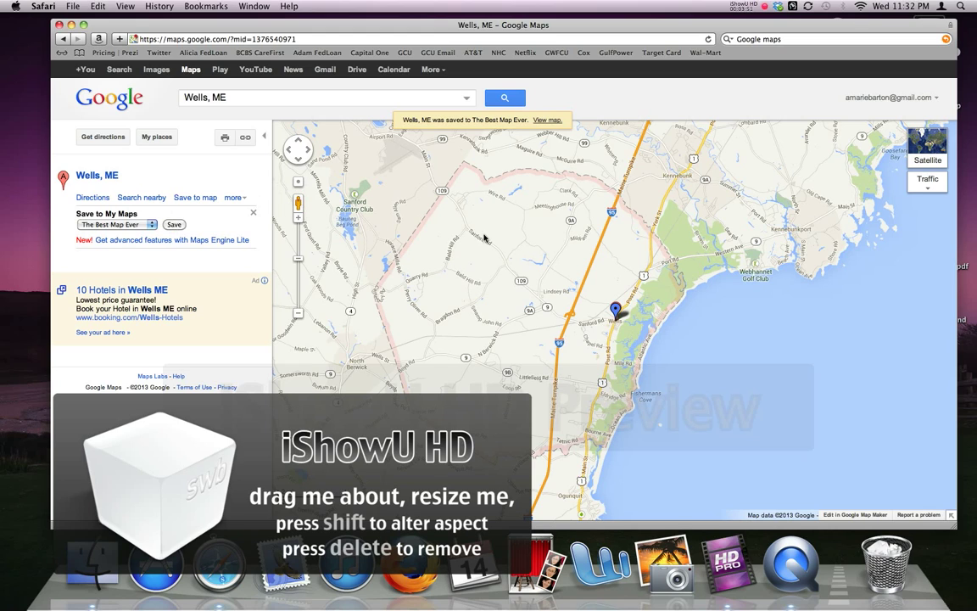
left_click_drag(251, 97, 170, 94)
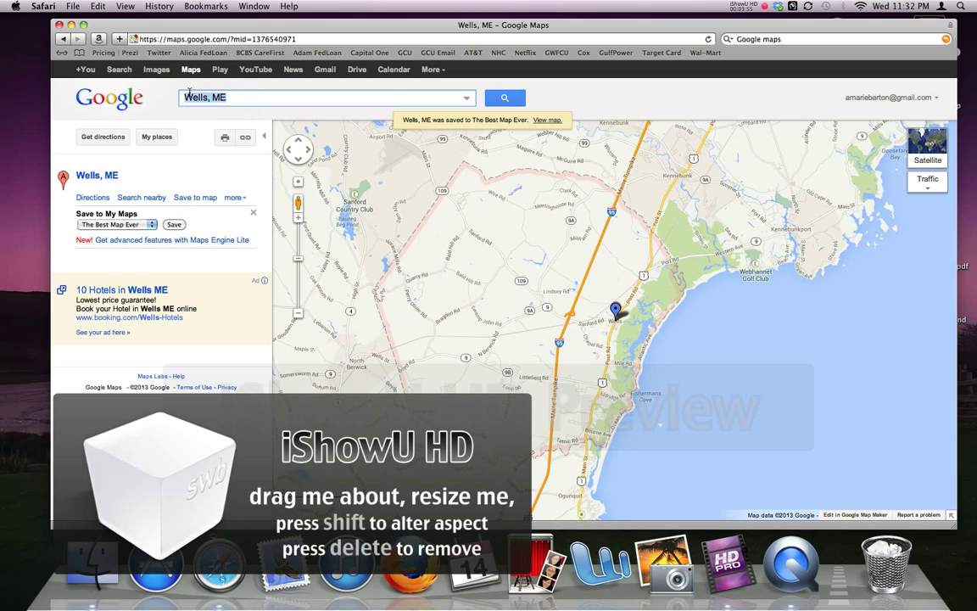
Search for Twentynine Palms, CA
type("Twety")
key("BackSpace")
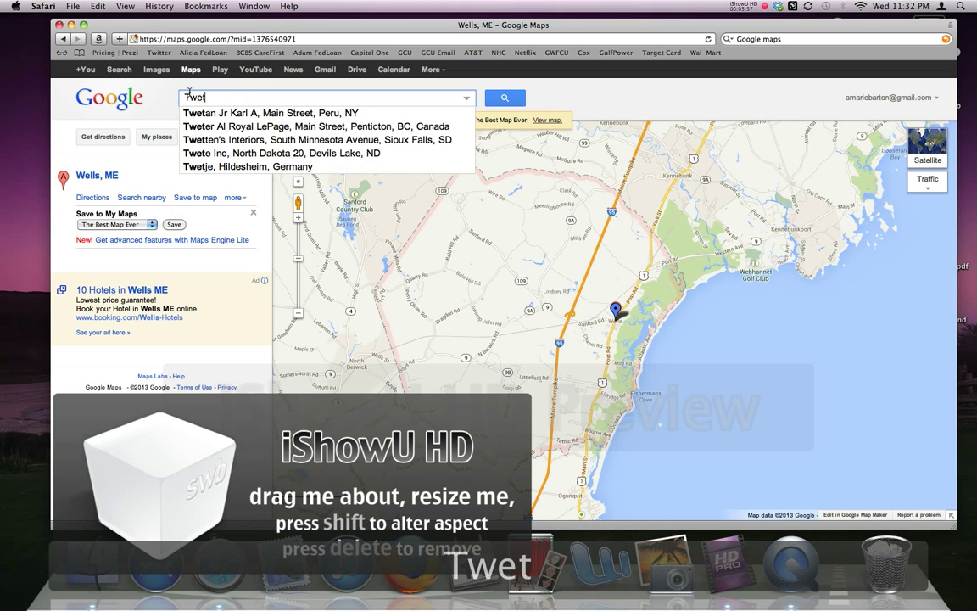
key("BackSpace")
type("nt")
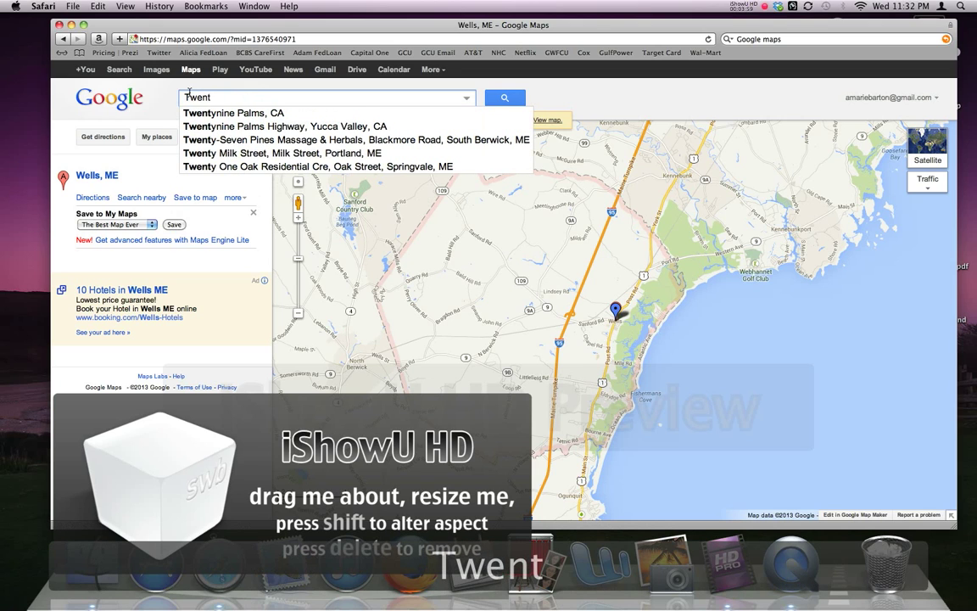
type("y")
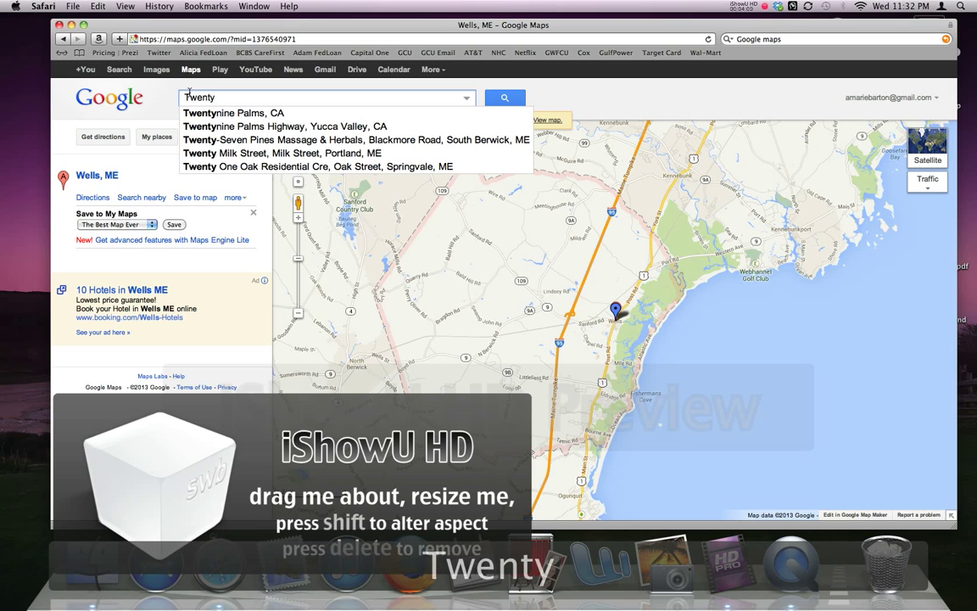
left_click(252, 117)
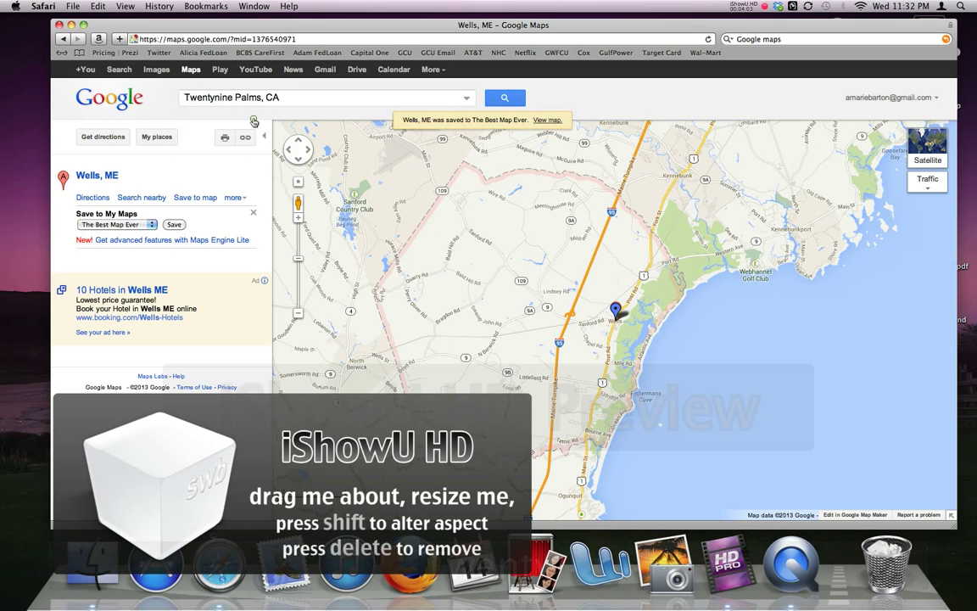
left_click(516, 99)
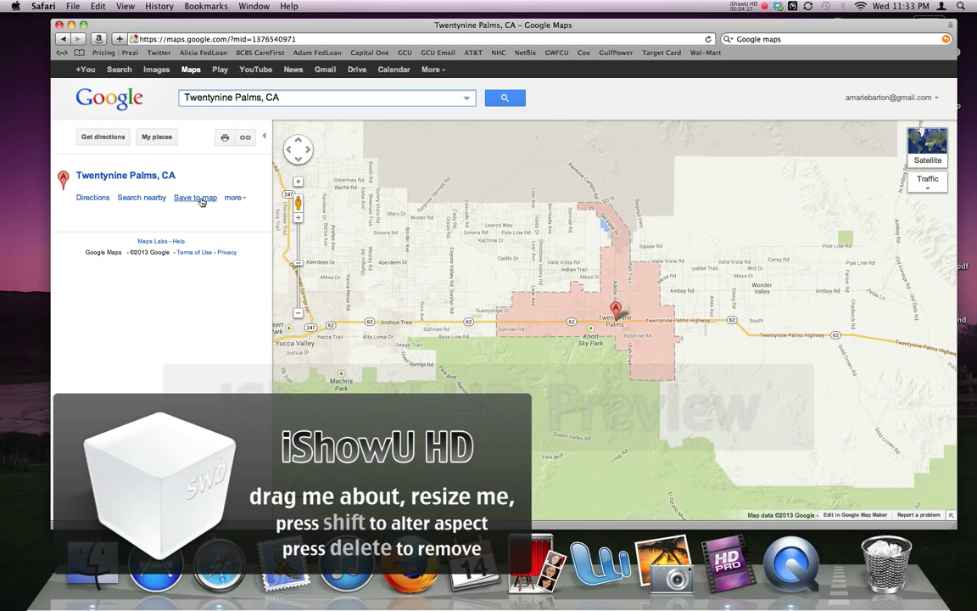
Save Twentynine Palms, CA to The Best Map Ever
left_click(201, 200)
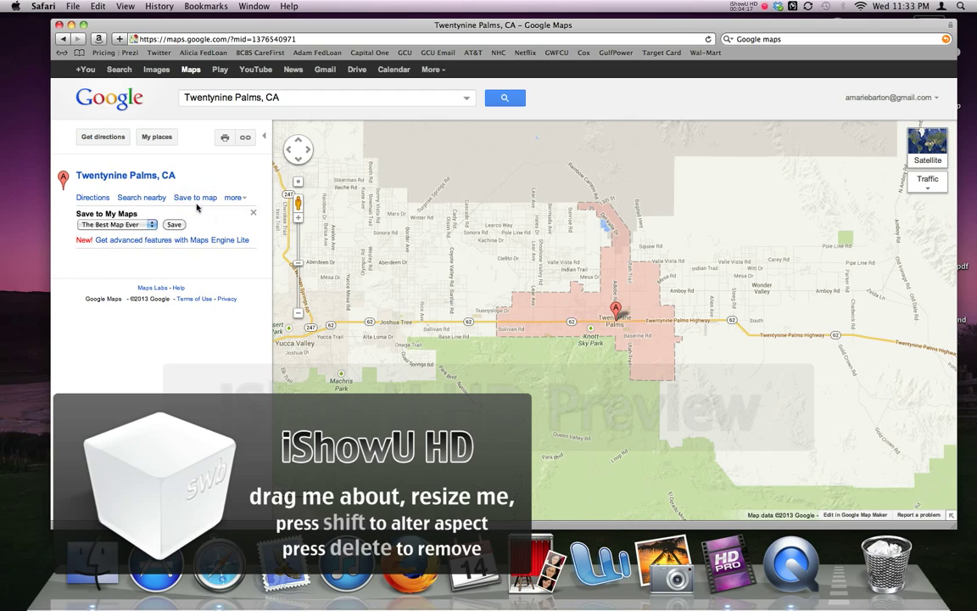
left_click(150, 225)
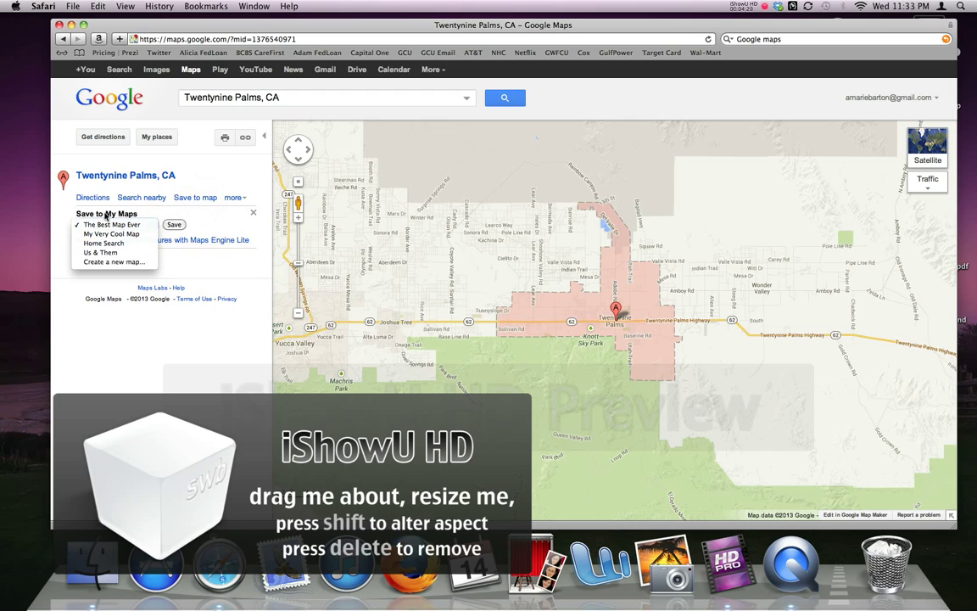
left_click(119, 224)
left_click(173, 225)
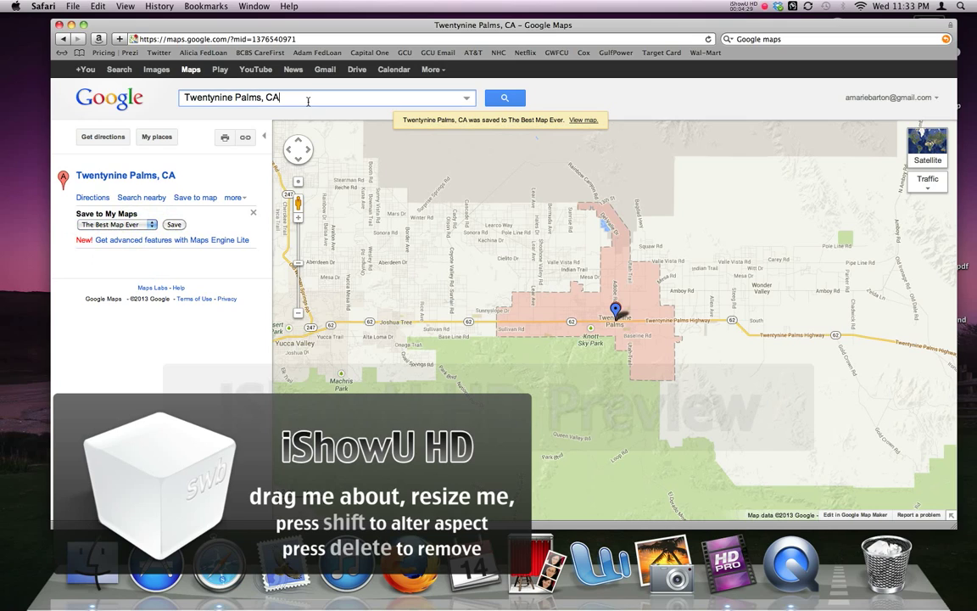
left_click_drag(307, 98, 154, 99)
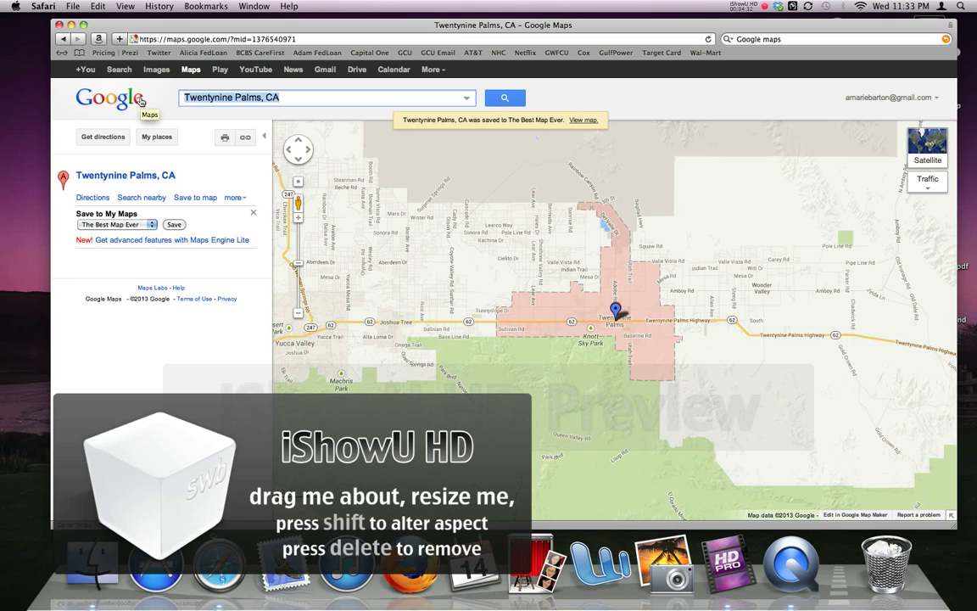
Search for Yuma, AZ
type("Yuma")
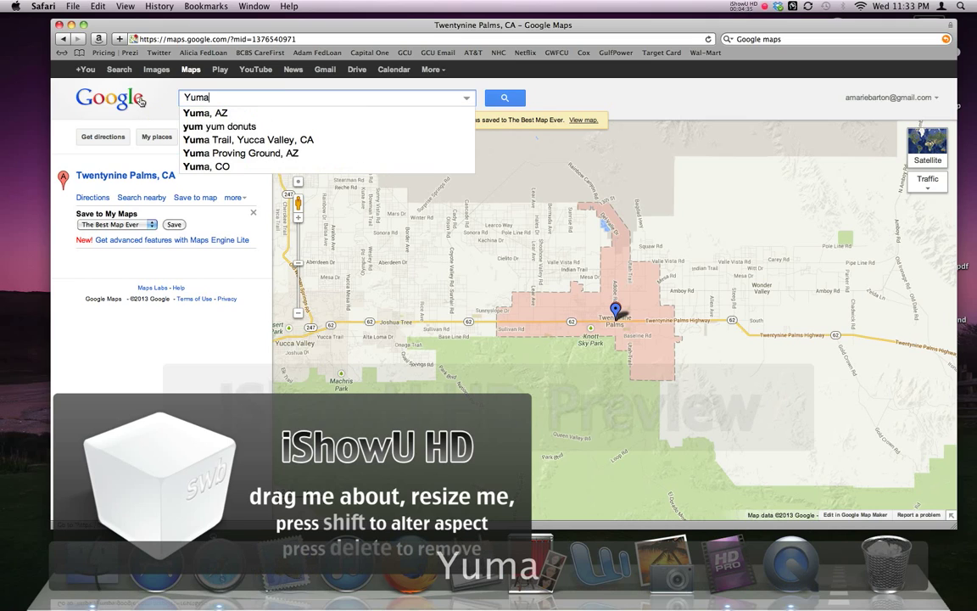
key("Down")
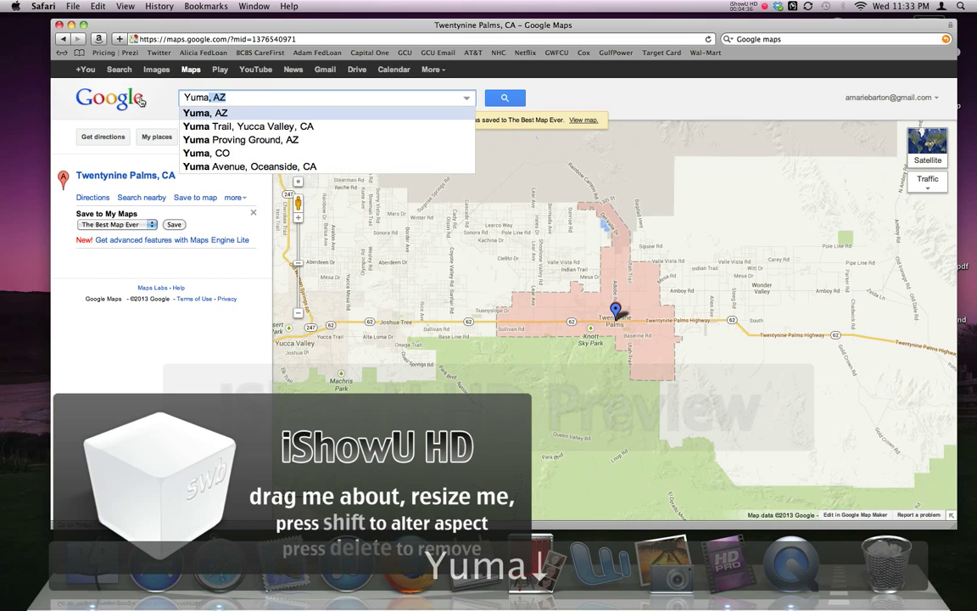
key("Return")
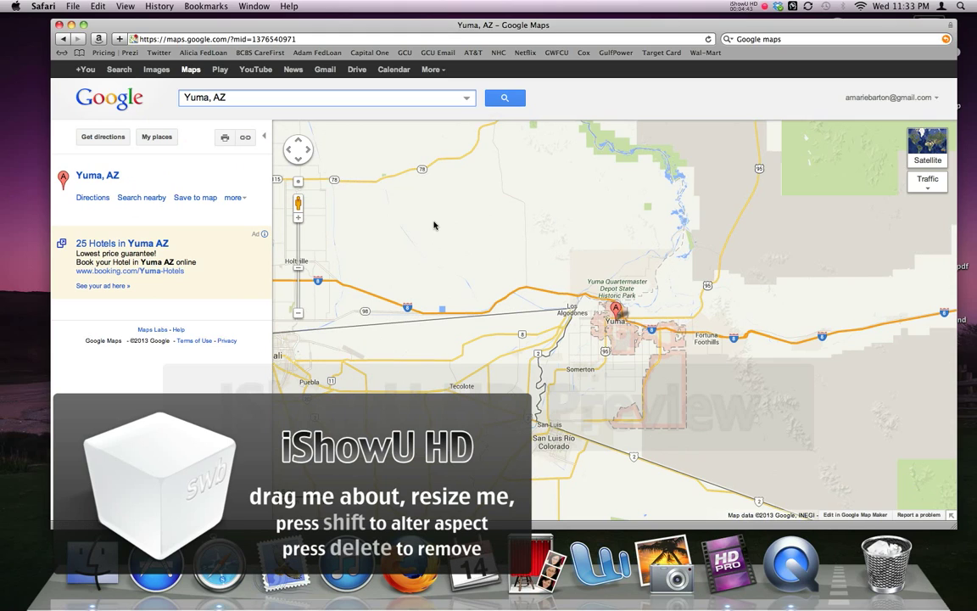
Save Yuma, AZ to The Best Map Ever and show the list of saved maps
left_click(196, 197)
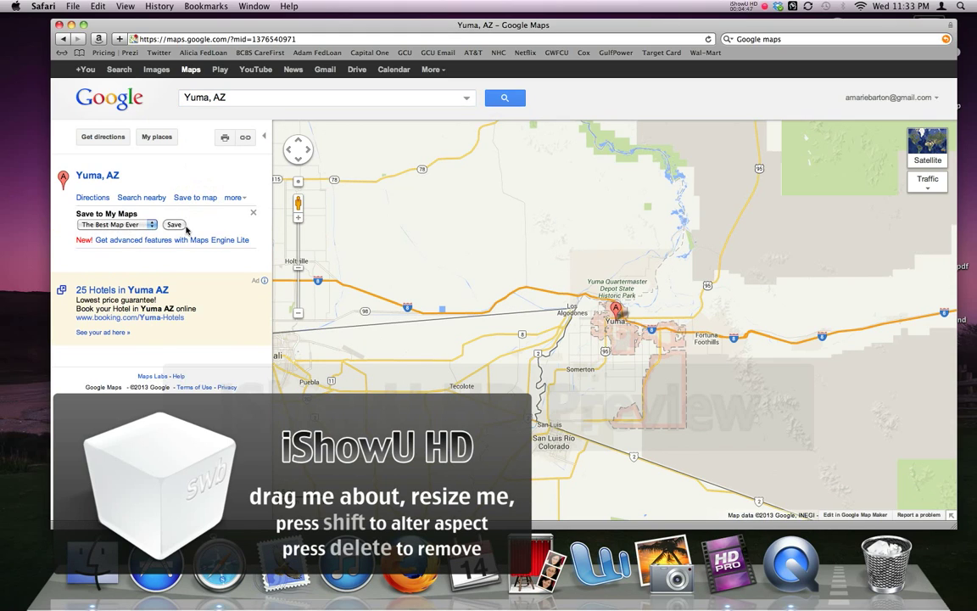
left_click(176, 226)
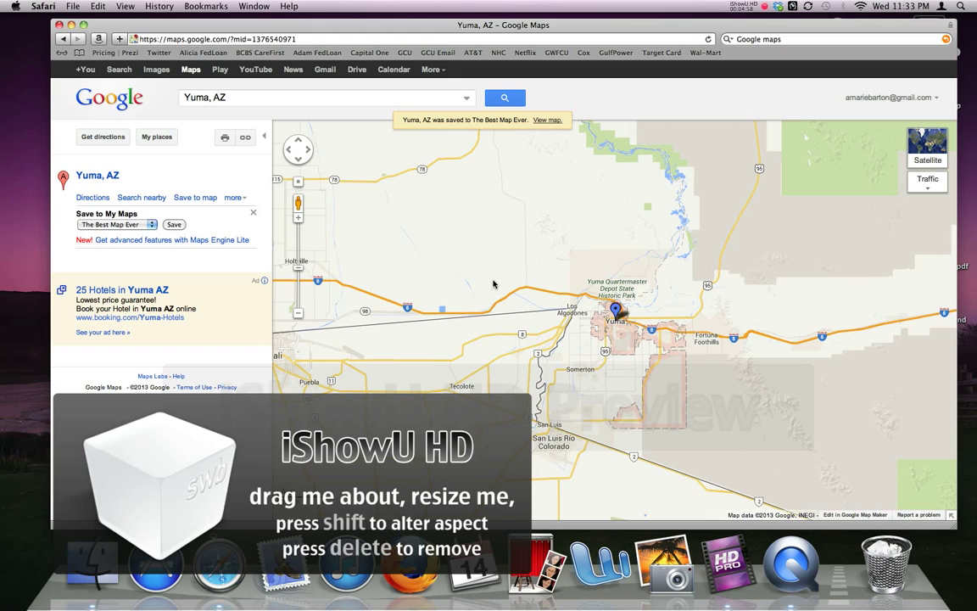
left_click(157, 138)
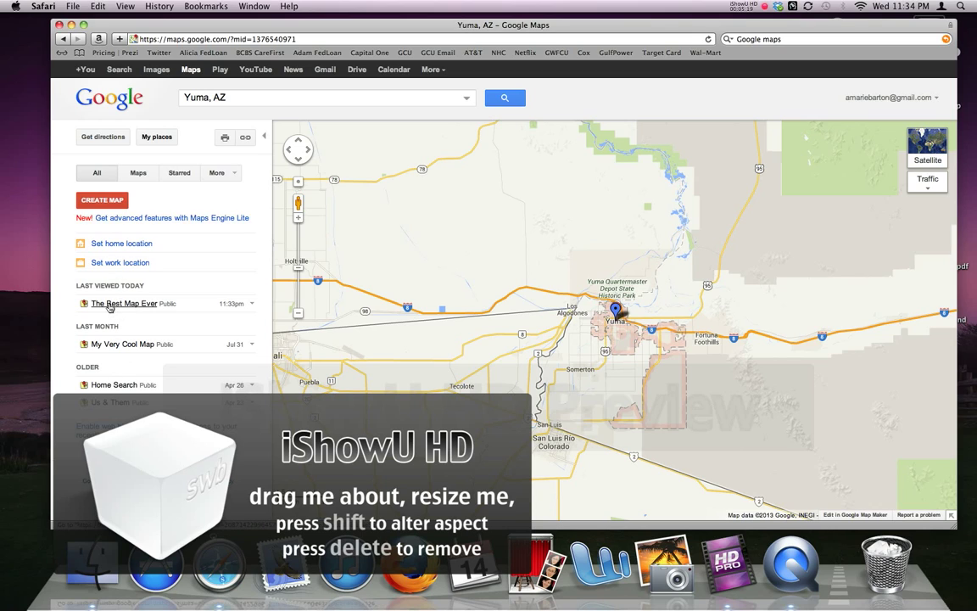
Open The Best Map Ever and show the details of its Wells, ME entry
left_click(126, 304)
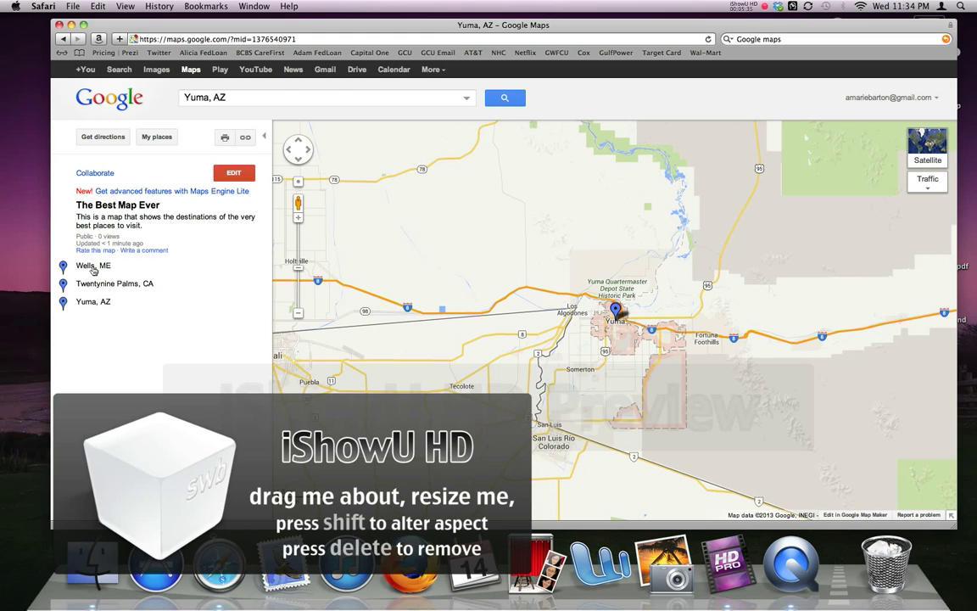
left_click(93, 267)
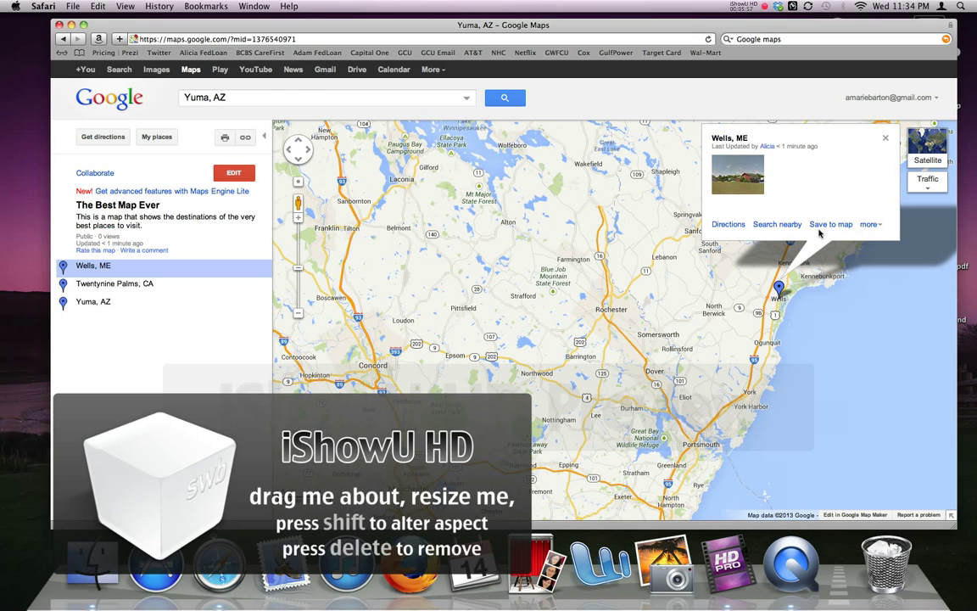
Put The Best Map Ever into editing mode so the Wells, ME placemark form opens
left_click(743, 6)
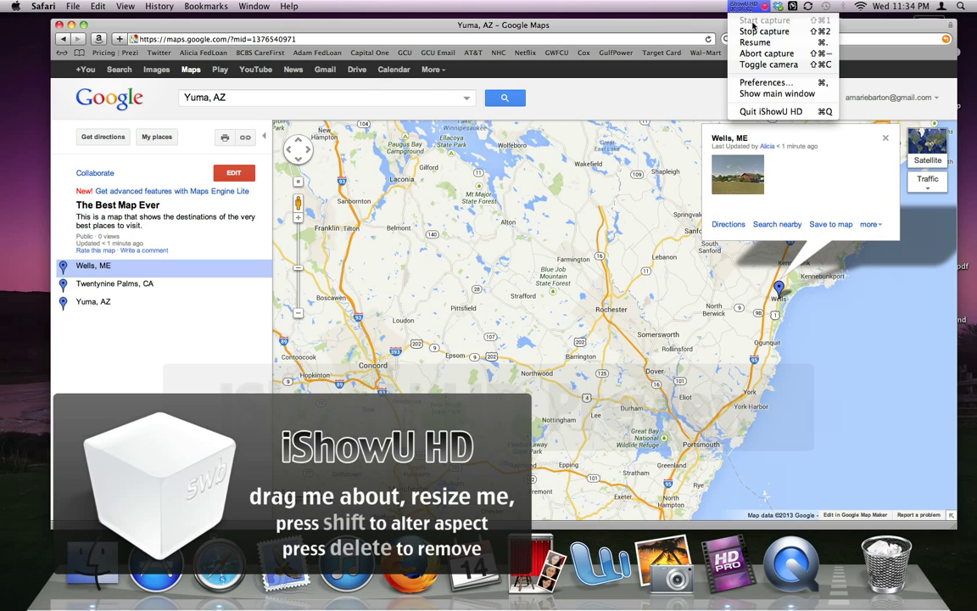
left_click(749, 8)
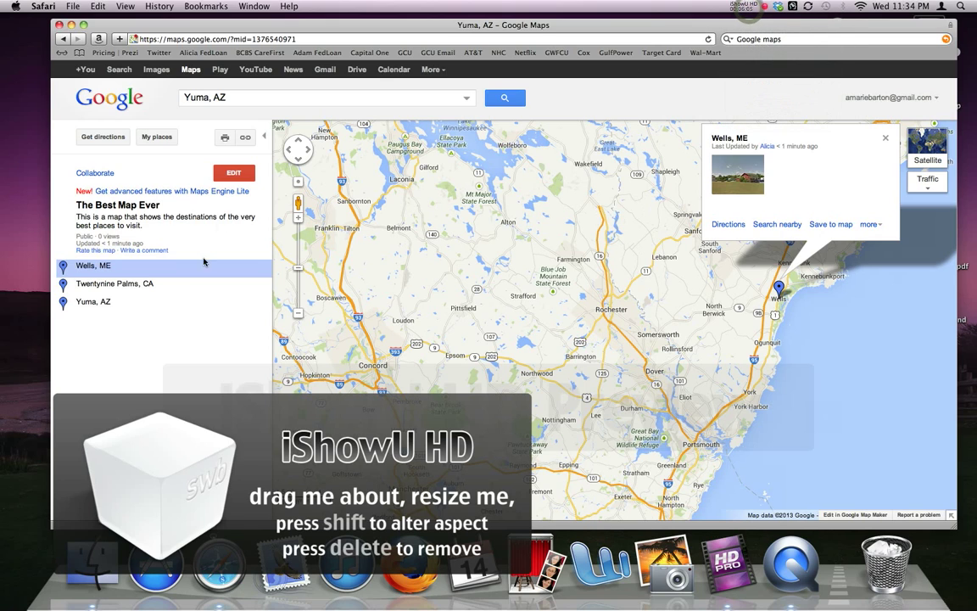
left_click(240, 172)
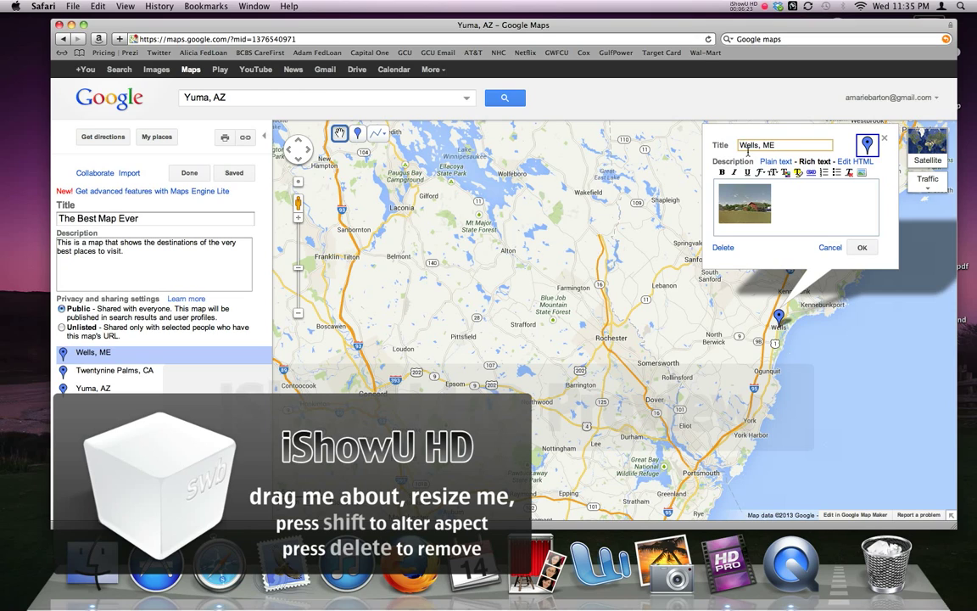
Type 'This is a great place to visit.' after the photo in the Wells, ME description
left_click(806, 202)
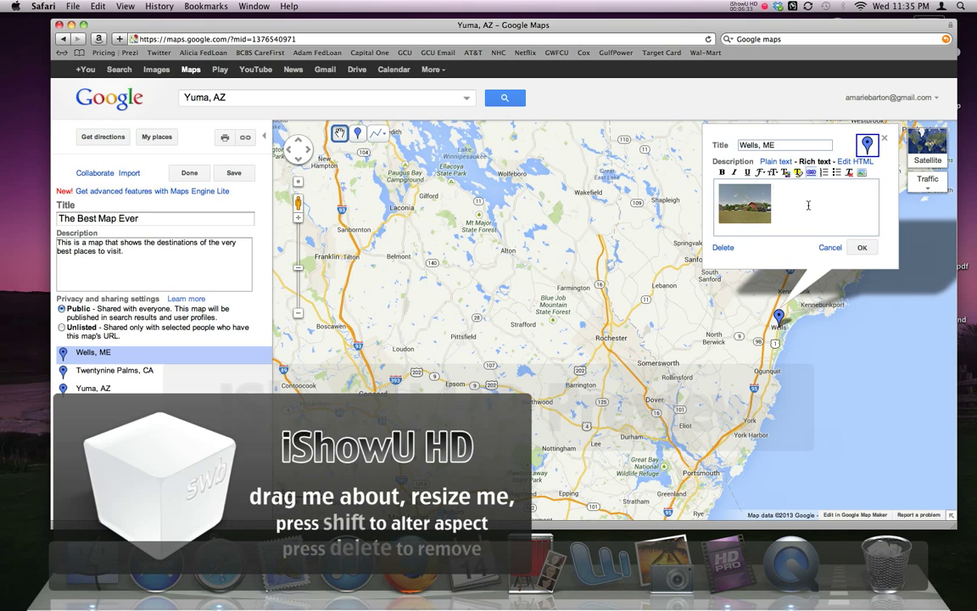
type("Thi")
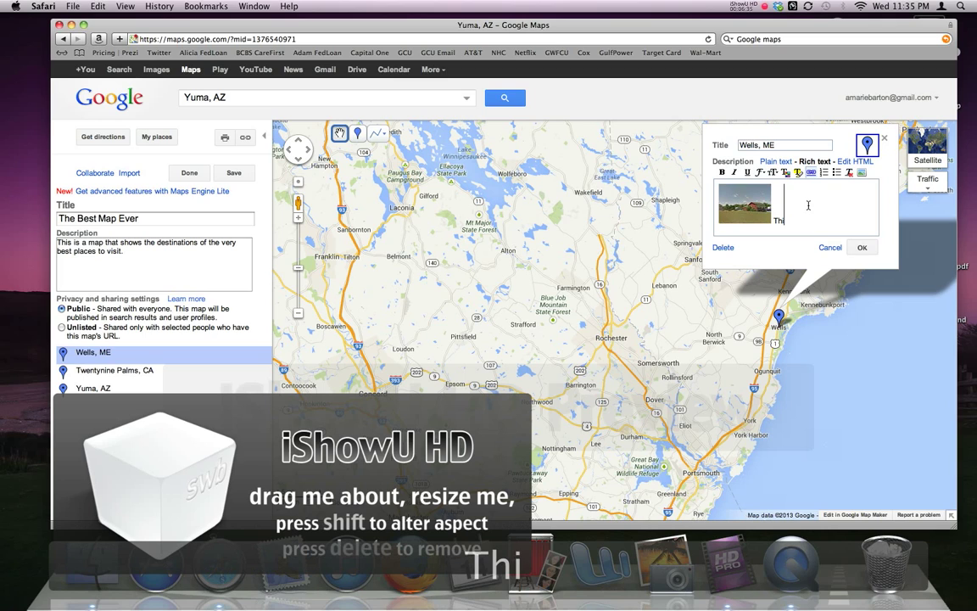
type("s is a gr")
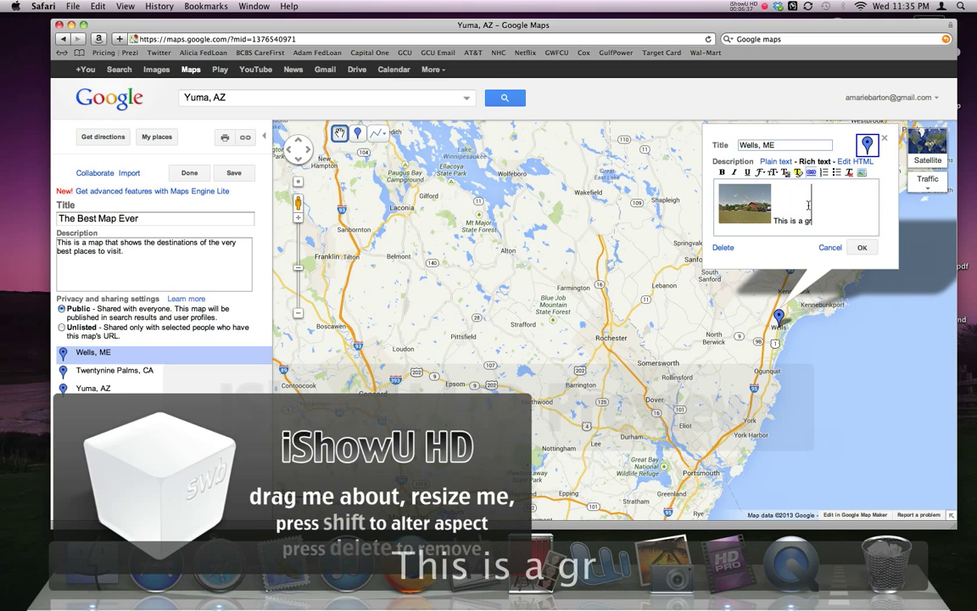
type("eat place t")
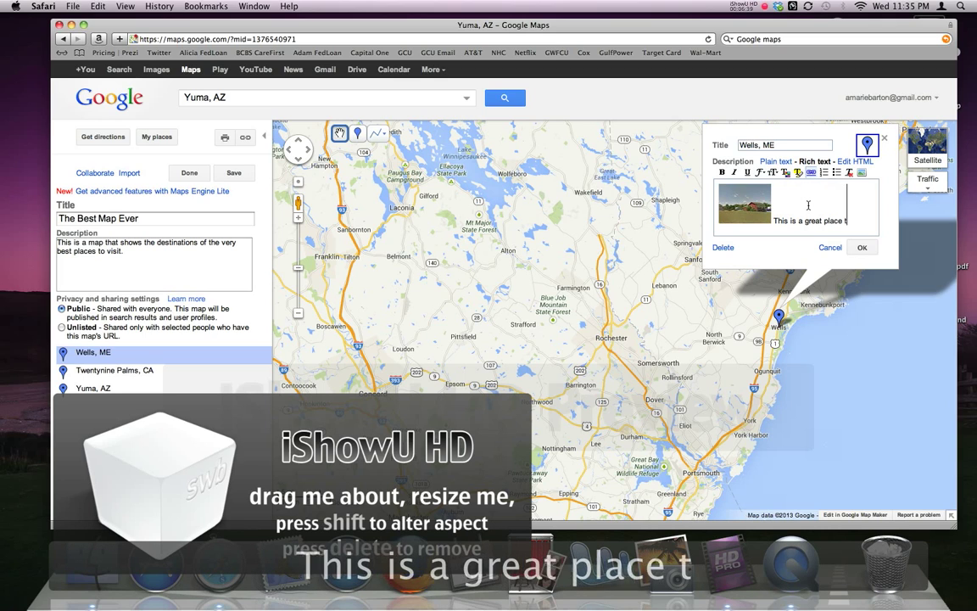
type("o visit.")
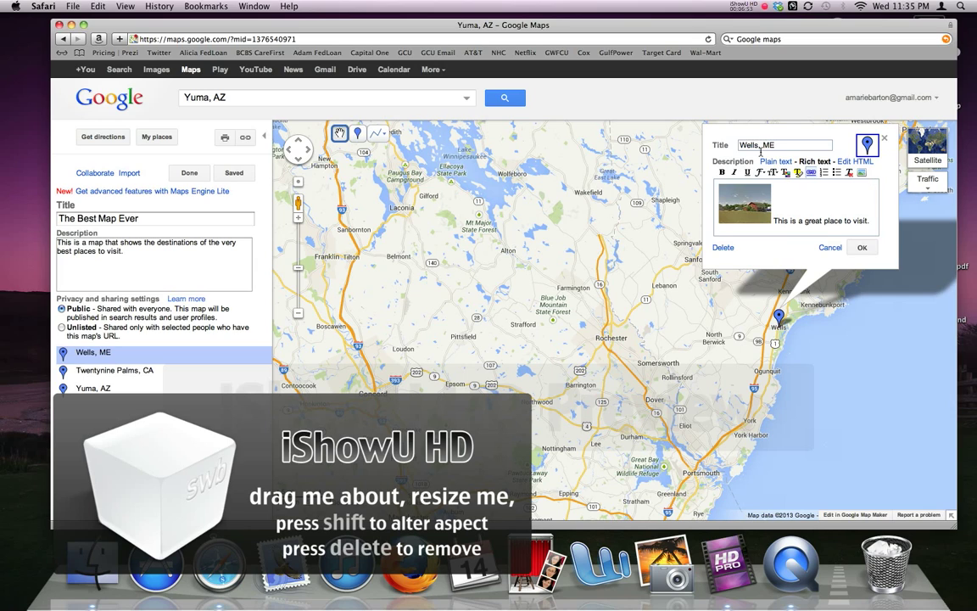
Turn the word 'visit' in the Wells, ME description into a link
left_click(812, 173)
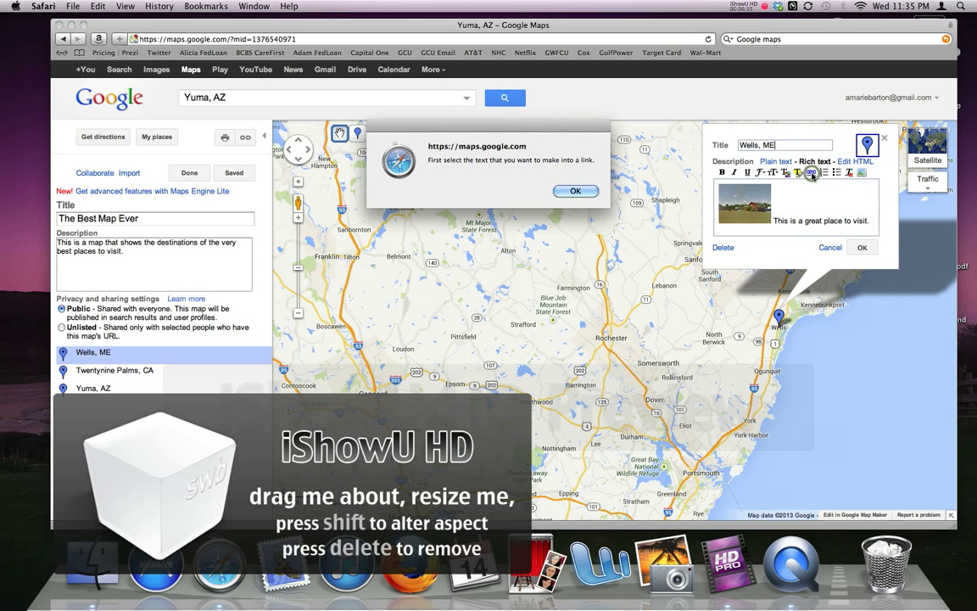
left_click(586, 191)
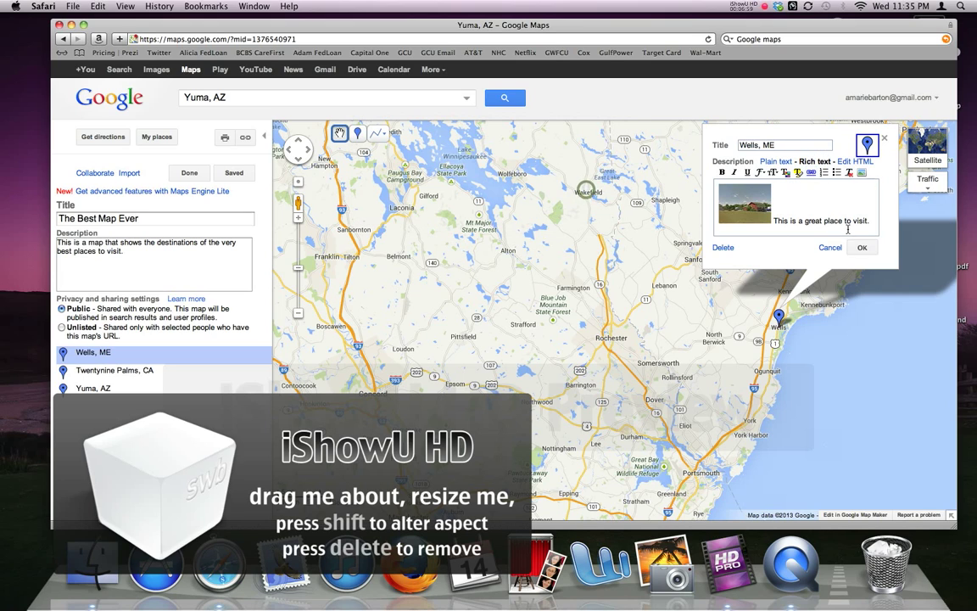
left_click_drag(854, 220, 866, 216)
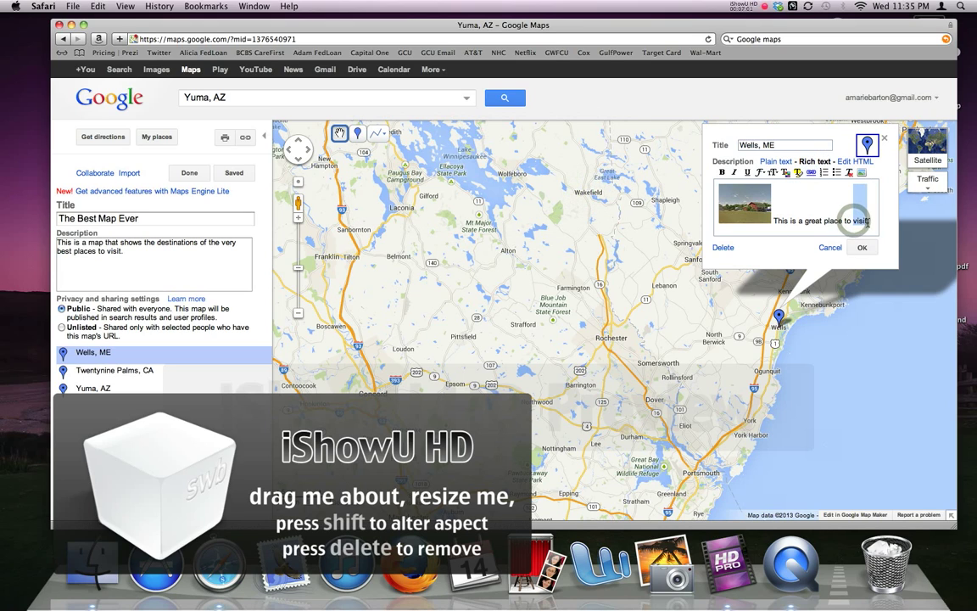
left_click(811, 173)
left_click(489, 209)
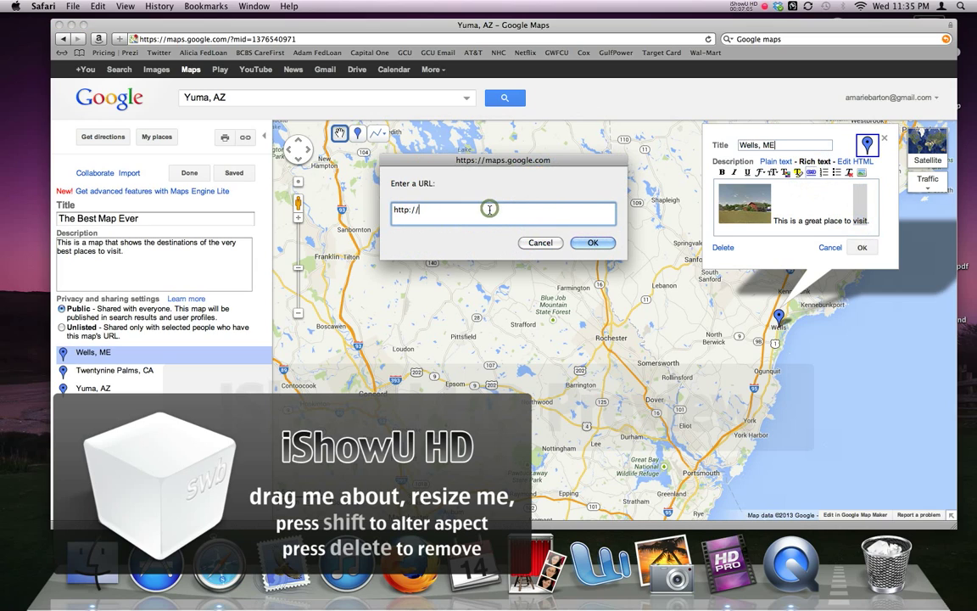
left_click(592, 243)
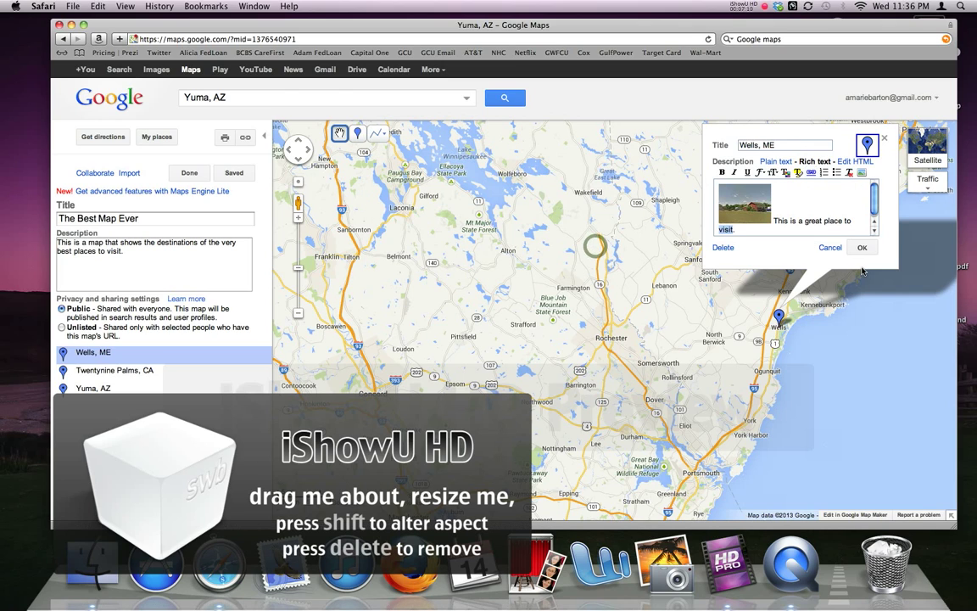
Save the Wells, ME placemark and reopen its editor from the places list
left_click(874, 230)
left_click(817, 233)
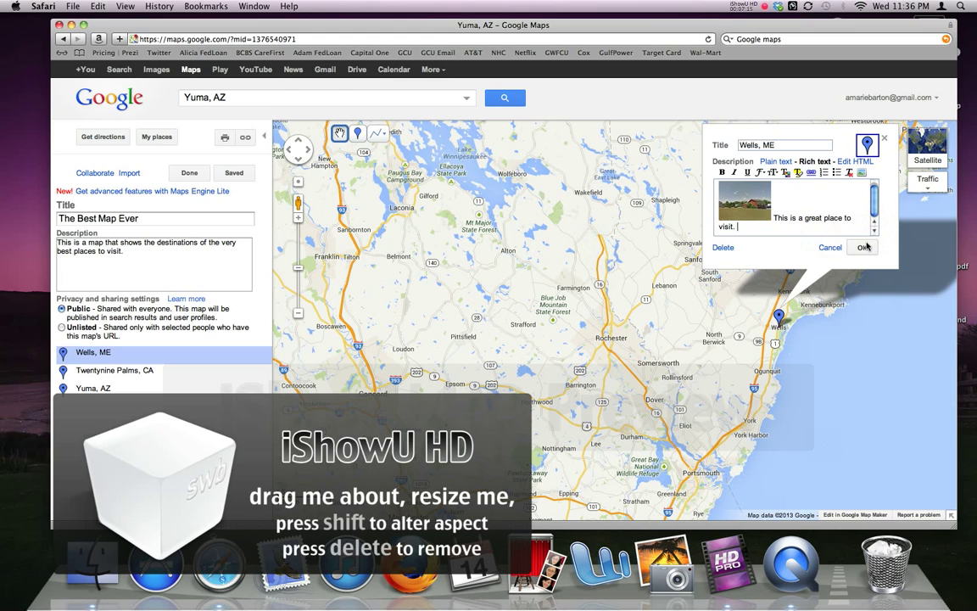
left_click(863, 248)
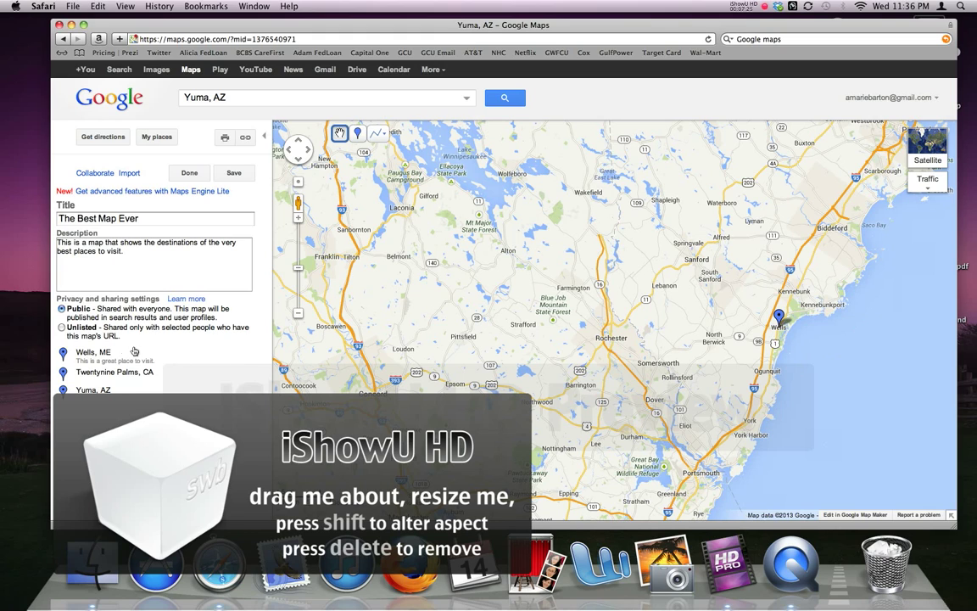
left_click(94, 358)
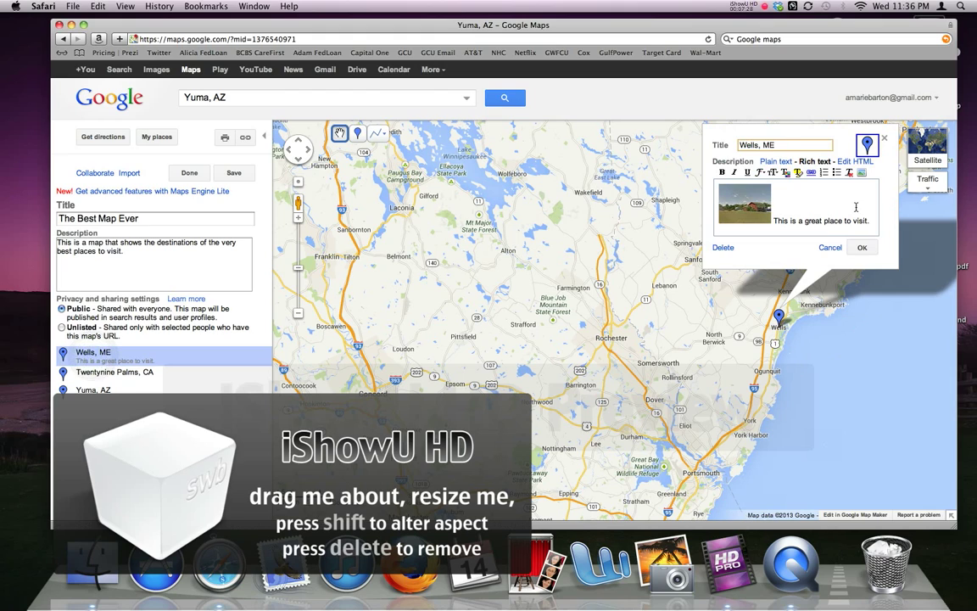
left_click(868, 146)
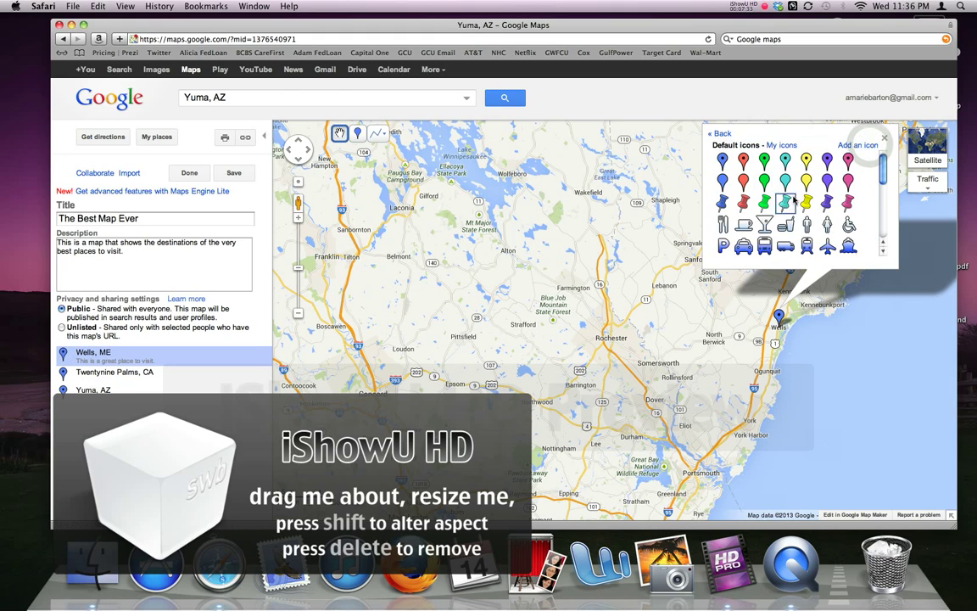
Give the Wells, ME placemark the sun marker icon and save it
left_click(785, 181)
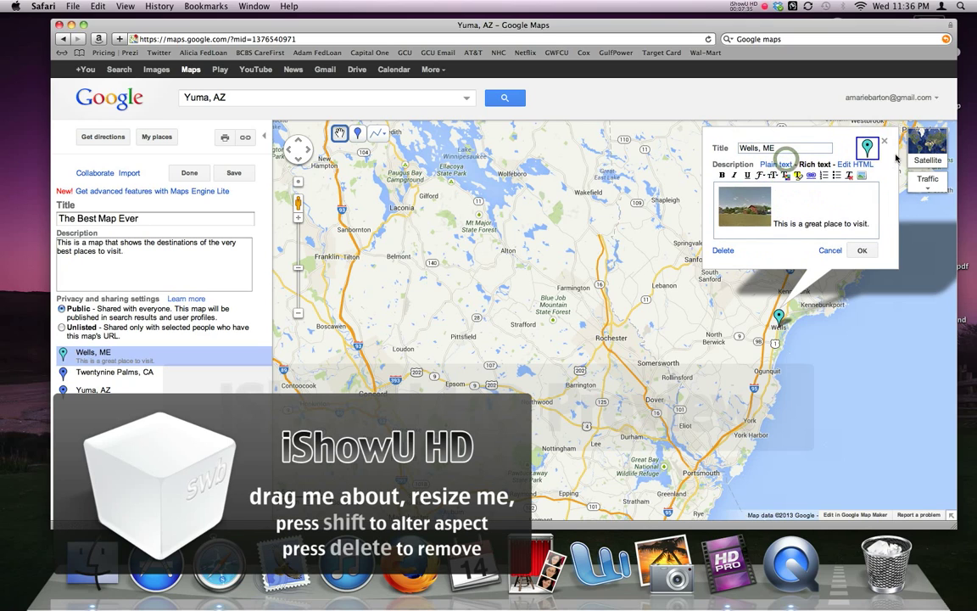
left_click(865, 146)
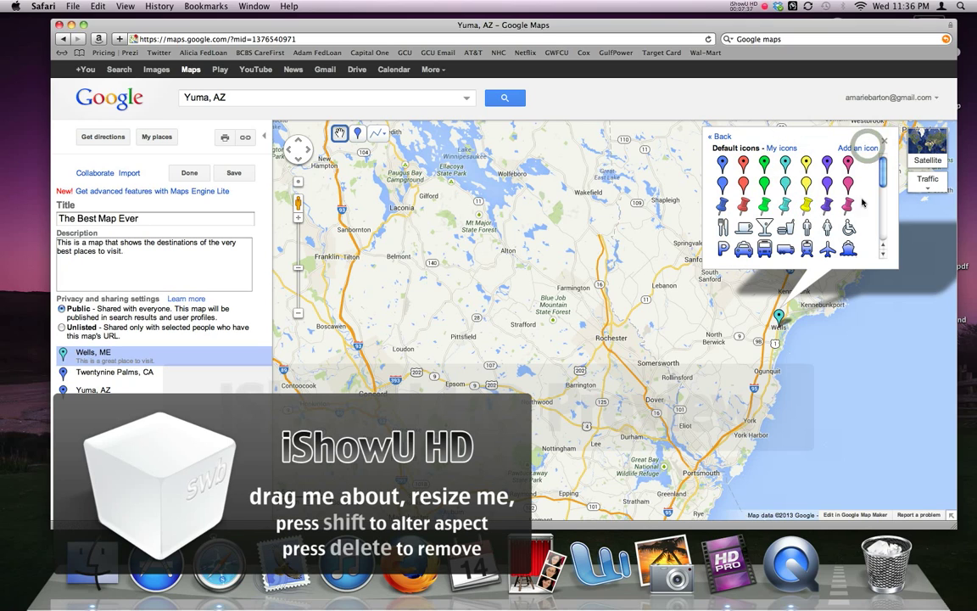
left_click_drag(880, 175, 882, 220)
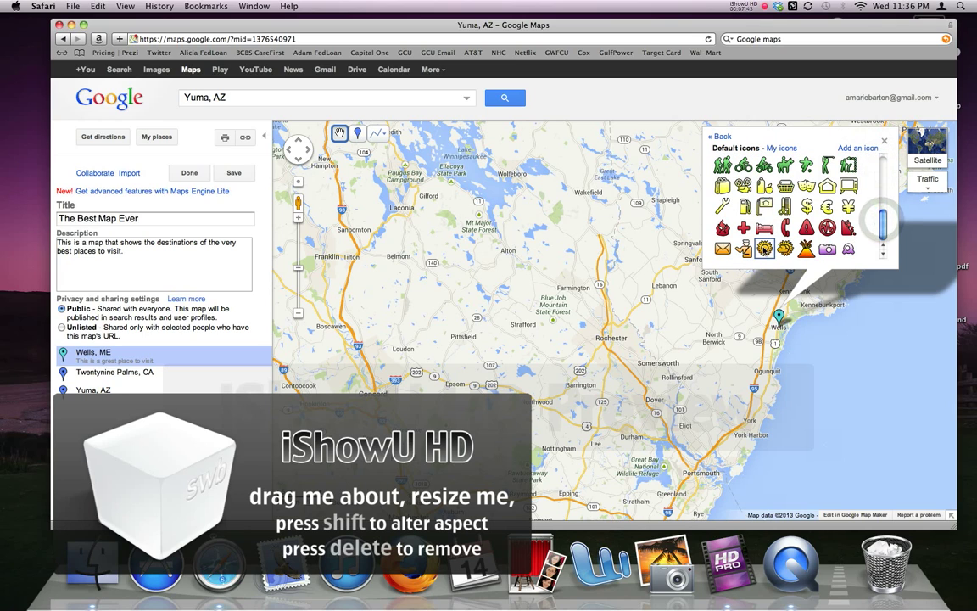
left_click(764, 248)
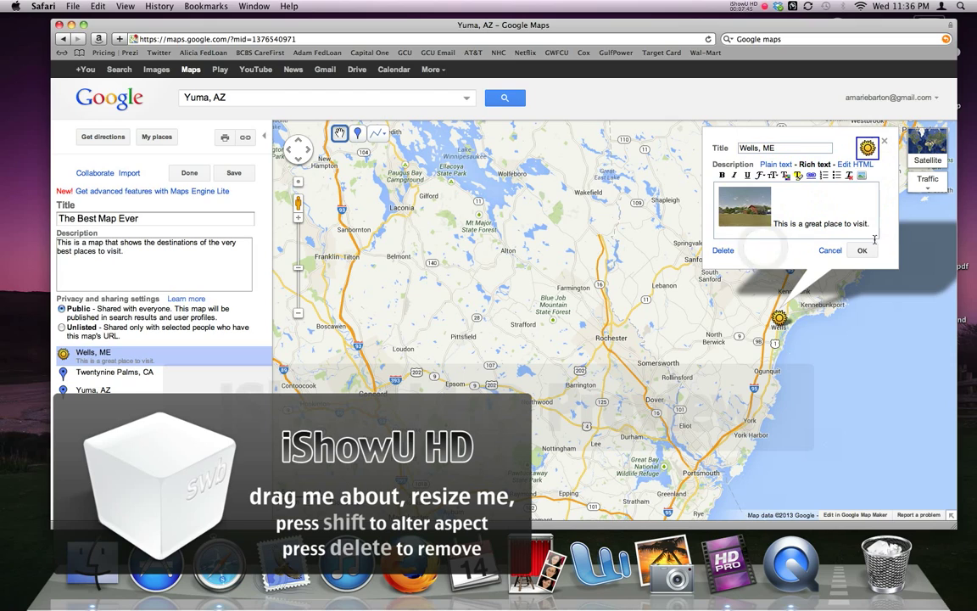
left_click(861, 250)
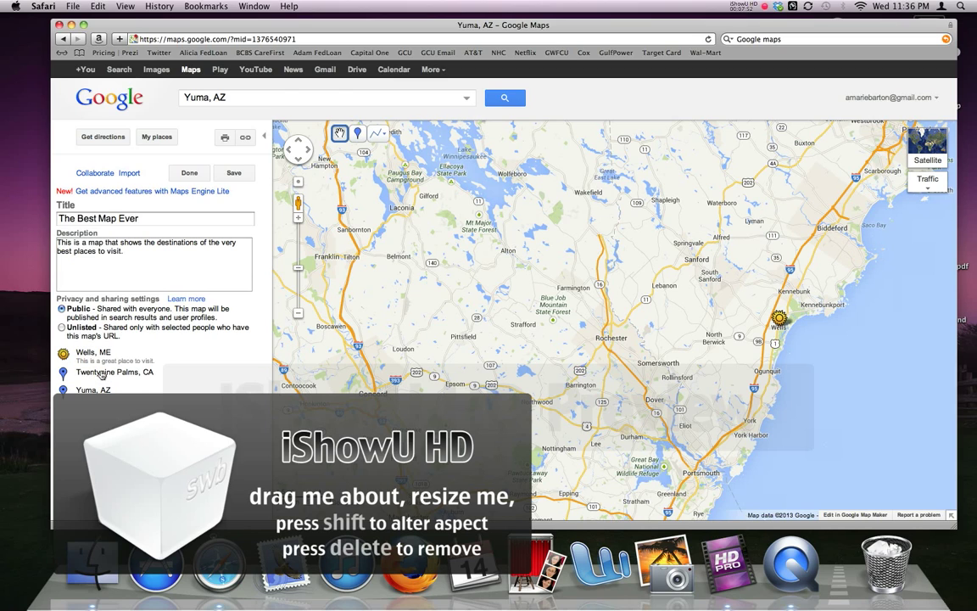
Open the Twentynine Palms, CA placemark's edit form
left_click(100, 373)
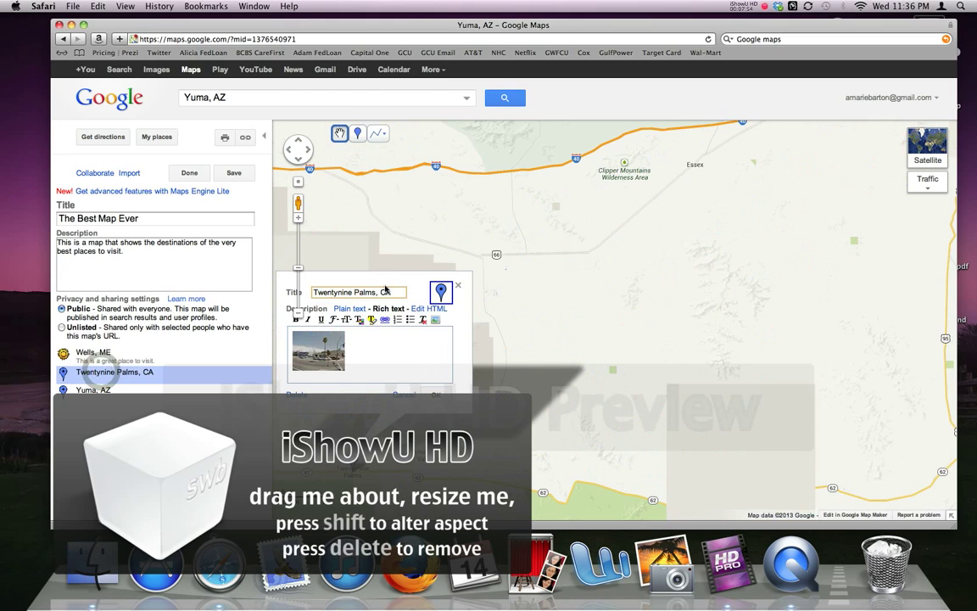
left_click(400, 292)
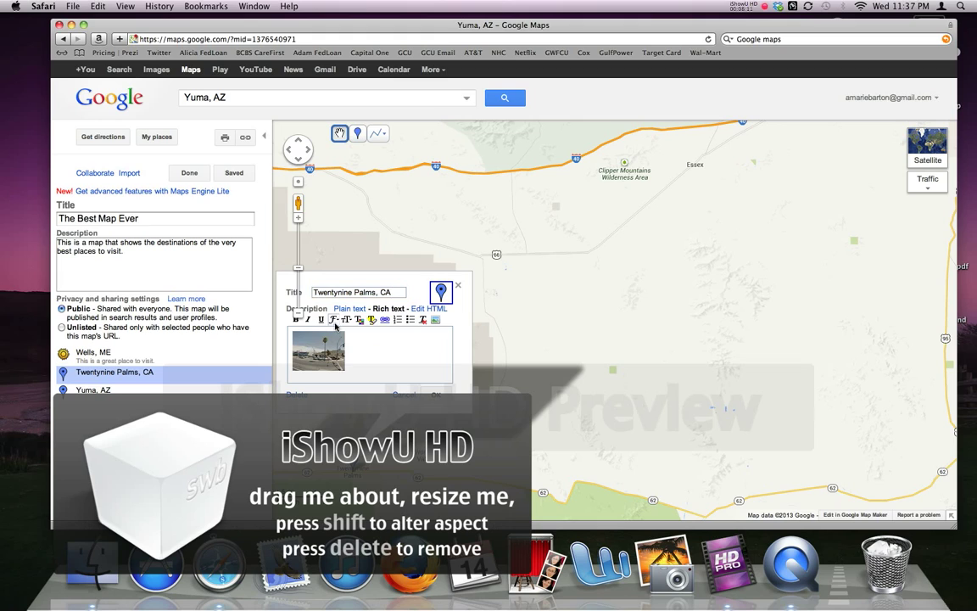
left_click(332, 319)
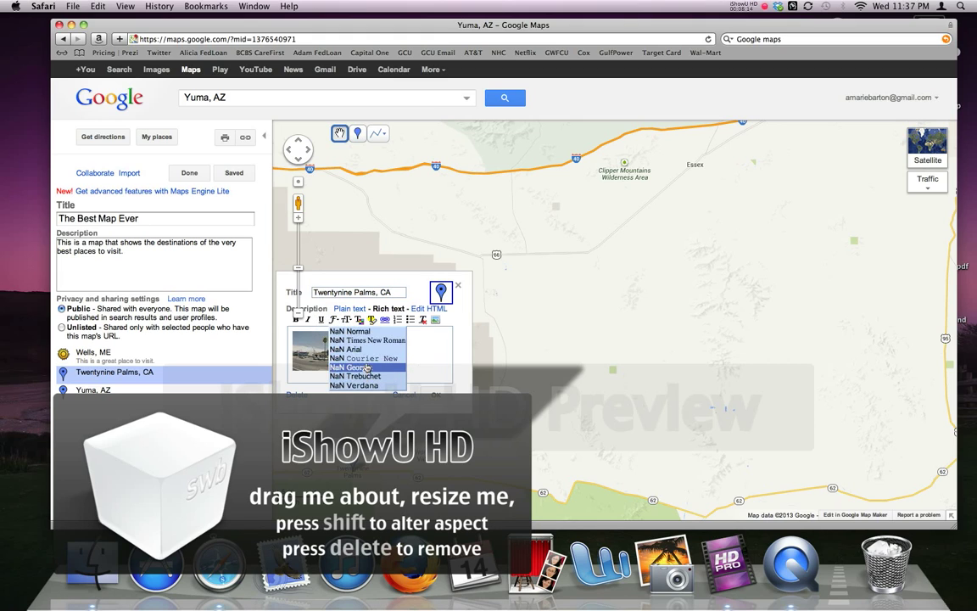
left_click(366, 365)
Write 'This is a very hot place!' as the description and set it in a fixed-width font
left_click(363, 361)
left_click(391, 358)
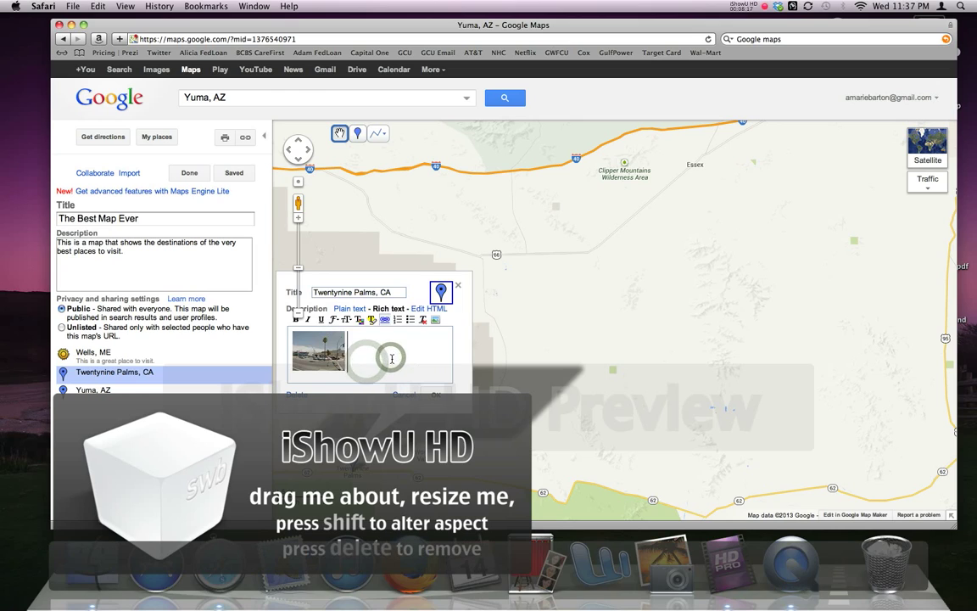
type("This is a v")
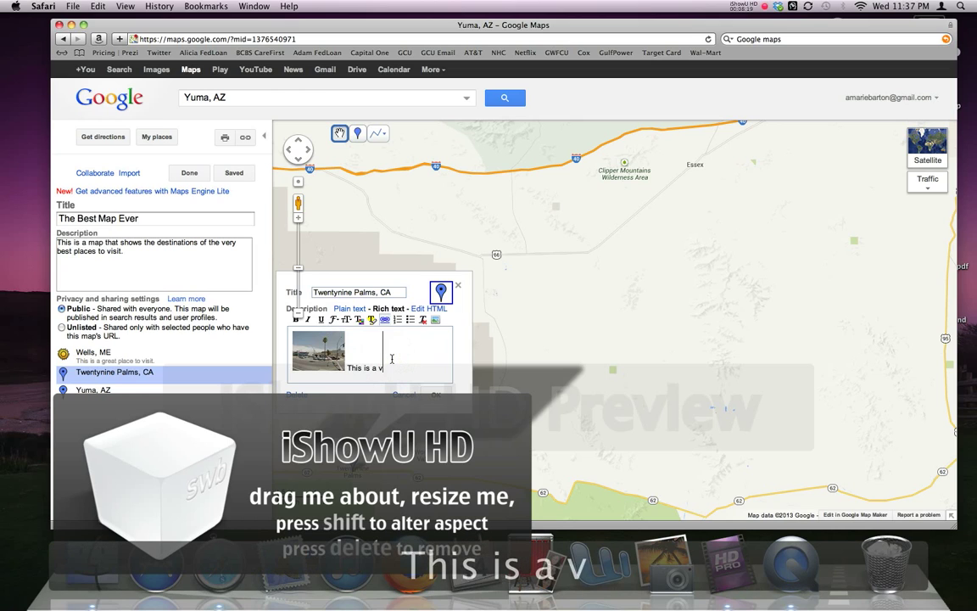
type("ery hot pl")
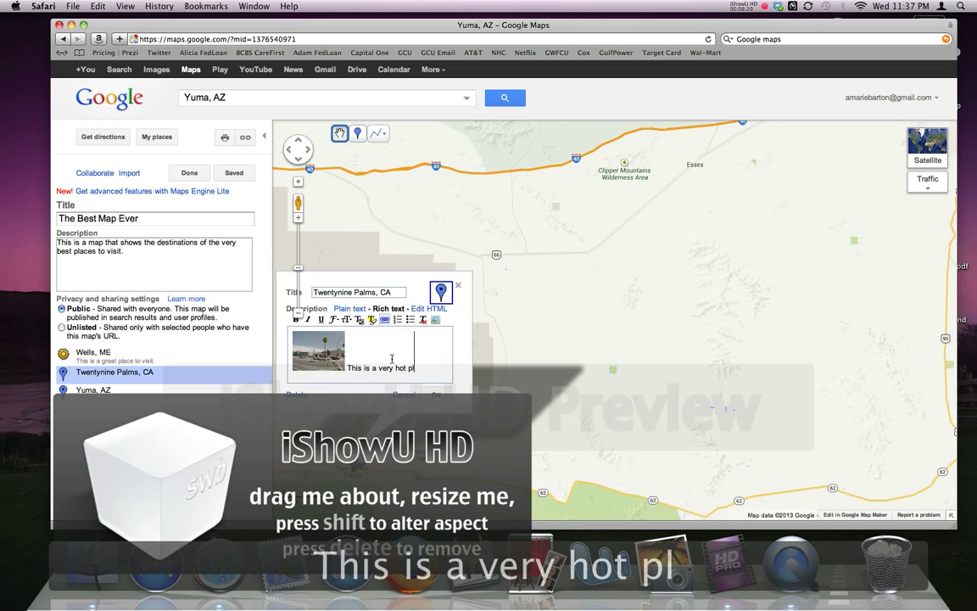
type("ace!")
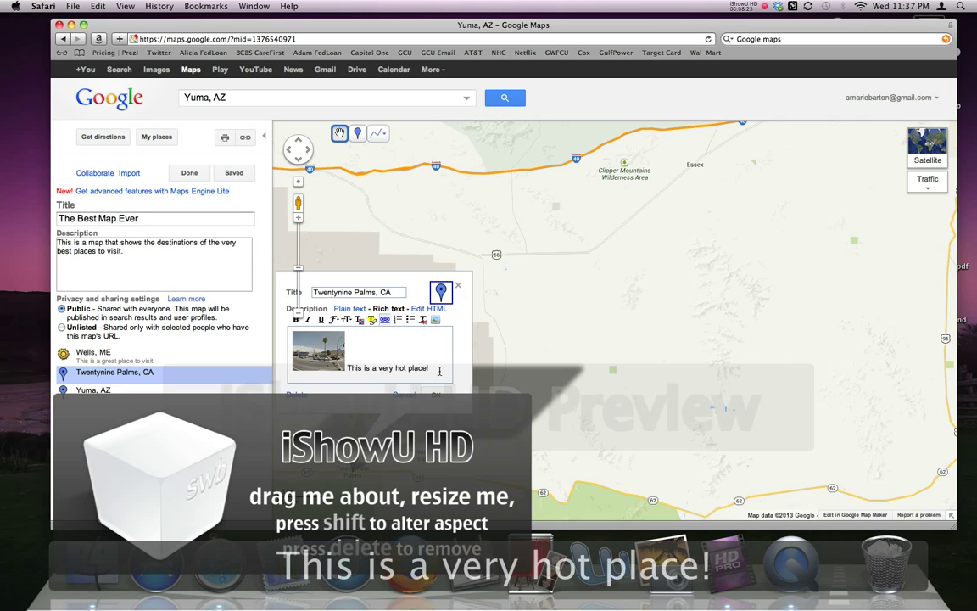
left_click_drag(428, 371, 335, 321)
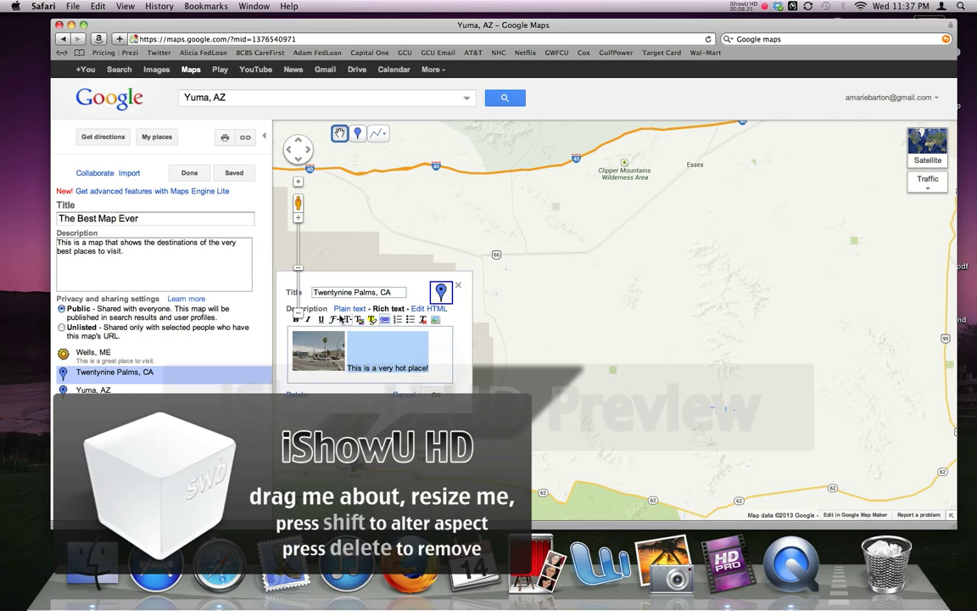
left_click(335, 320)
left_click(356, 359)
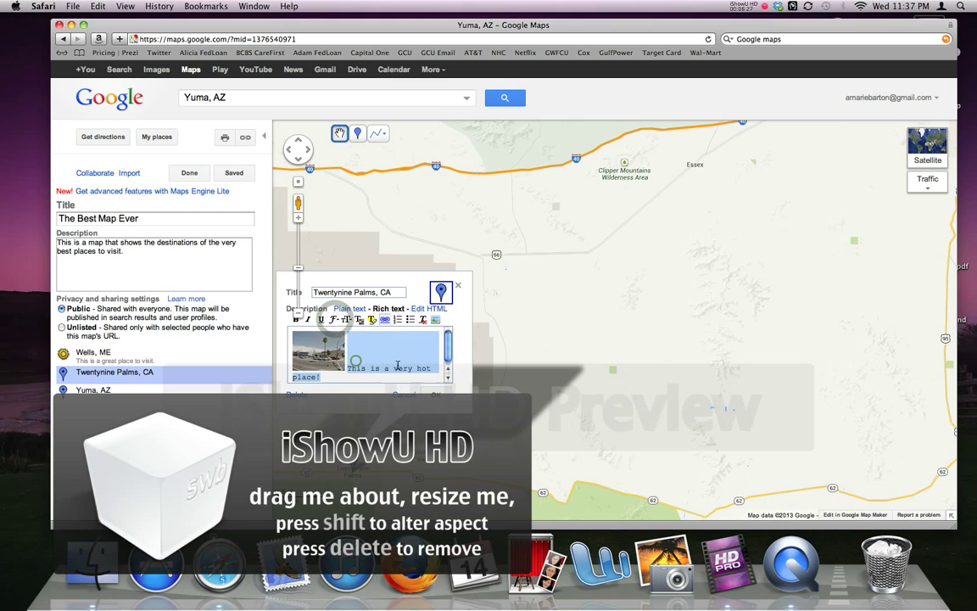
left_click(431, 374)
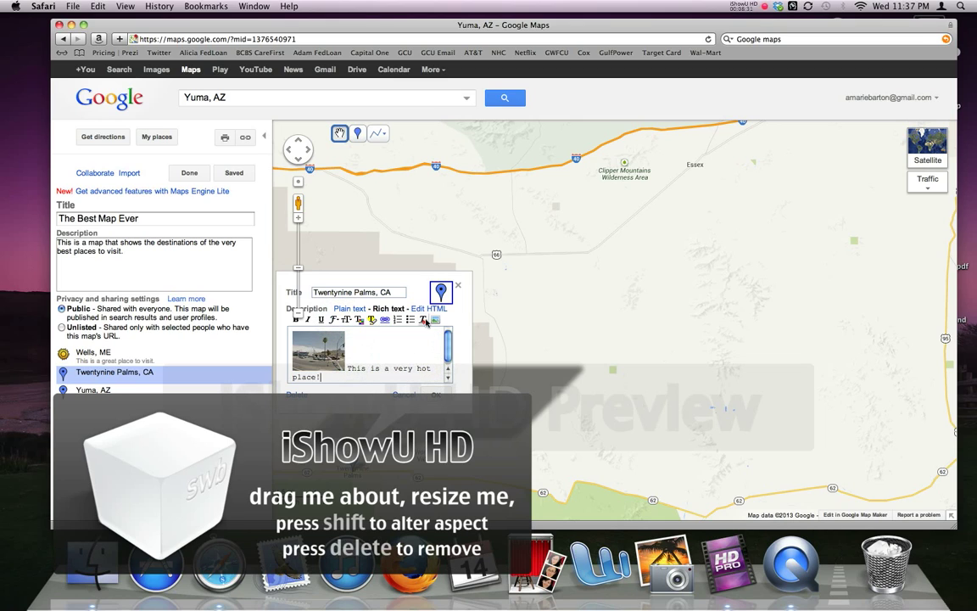
Give Twentynine Palms, CA the sun marker icon and confirm its edits
left_click(443, 292)
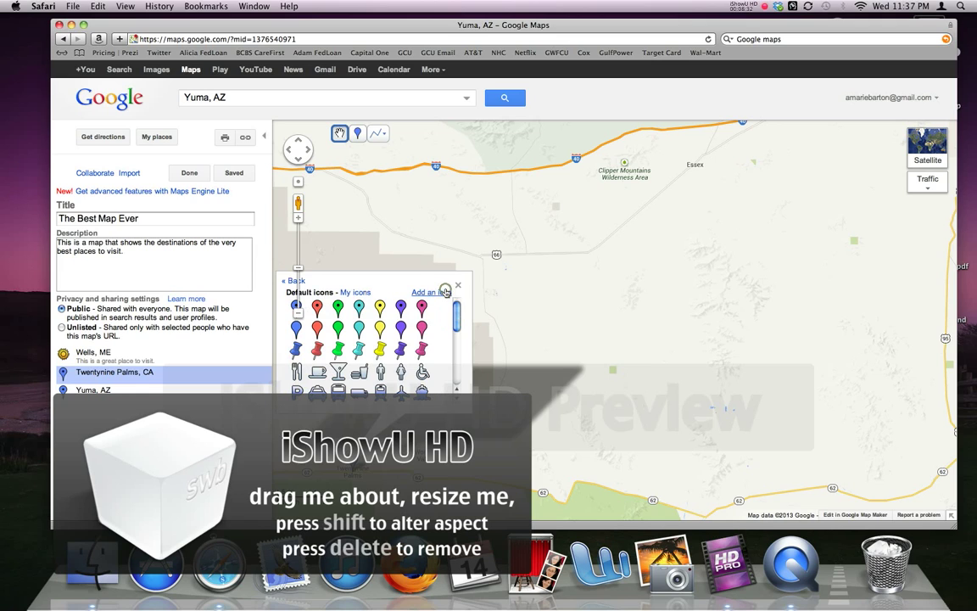
left_click_drag(452, 318, 455, 365)
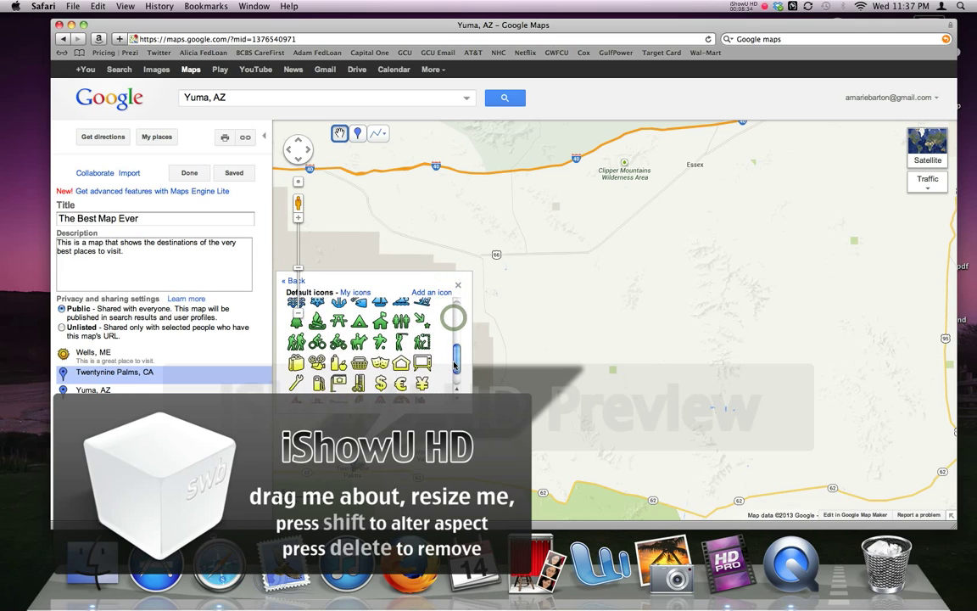
left_click(342, 395)
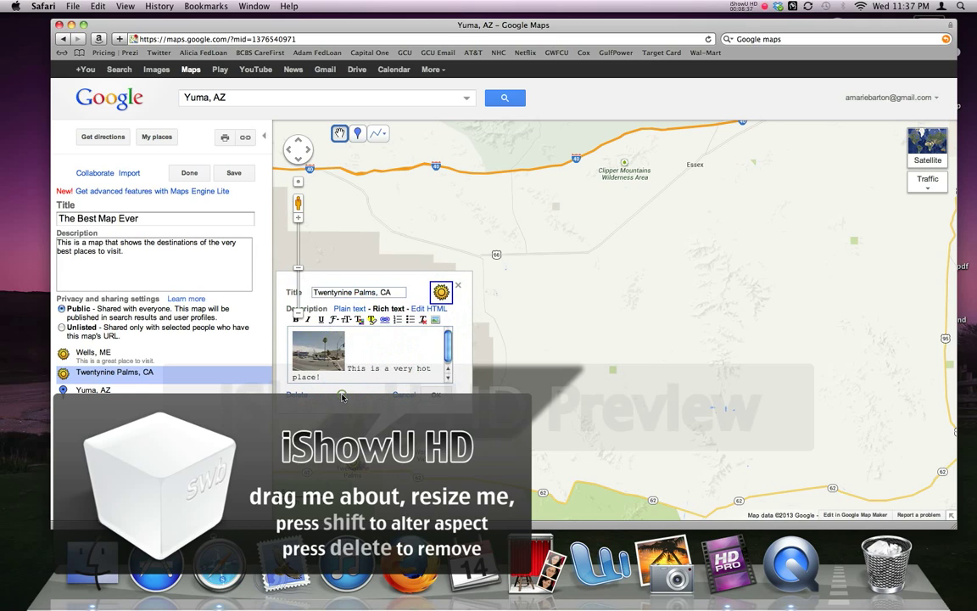
left_click(441, 397)
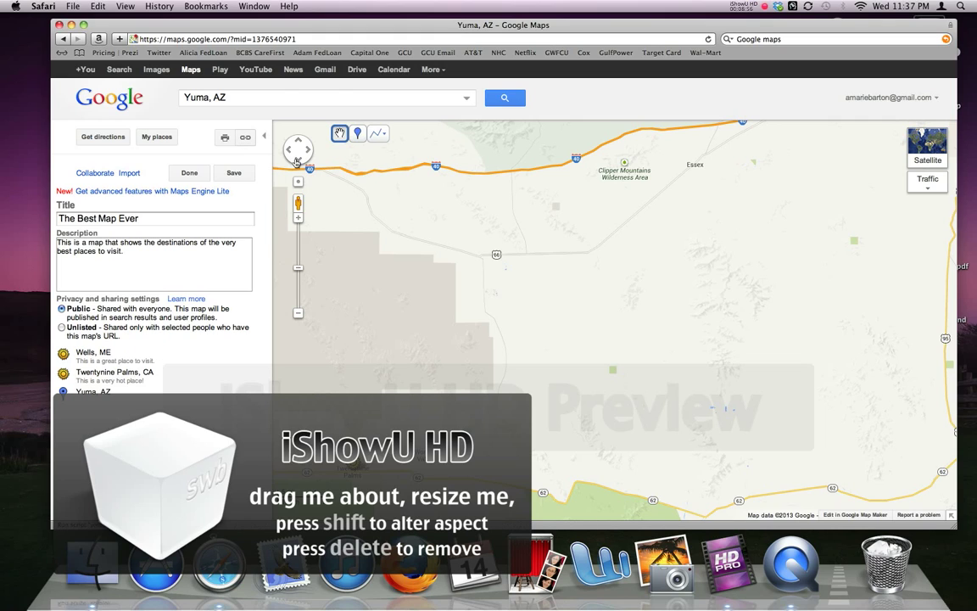
Save the map and select Wells, ME in the places list
left_click(229, 172)
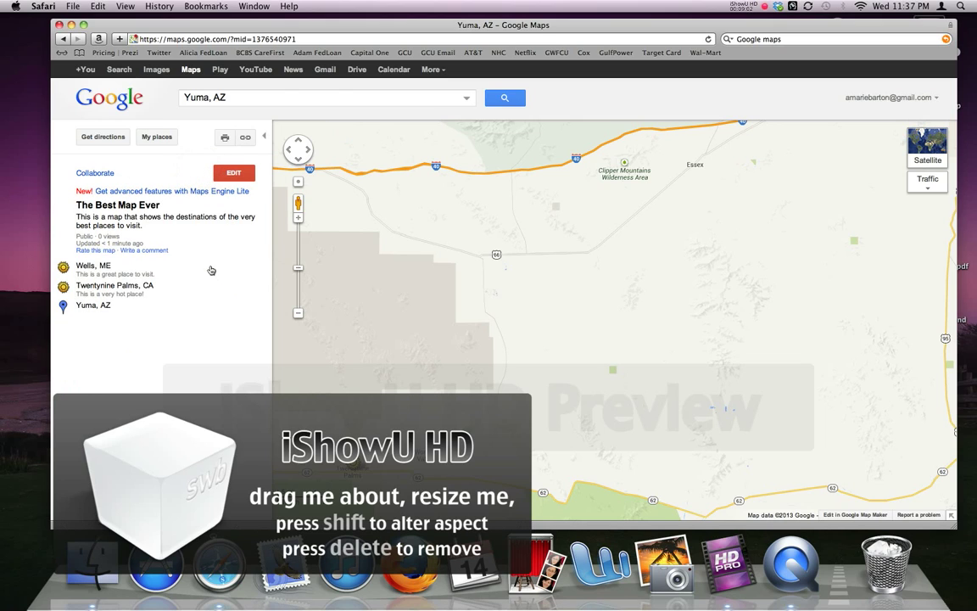
left_click(233, 172)
left_click(95, 267)
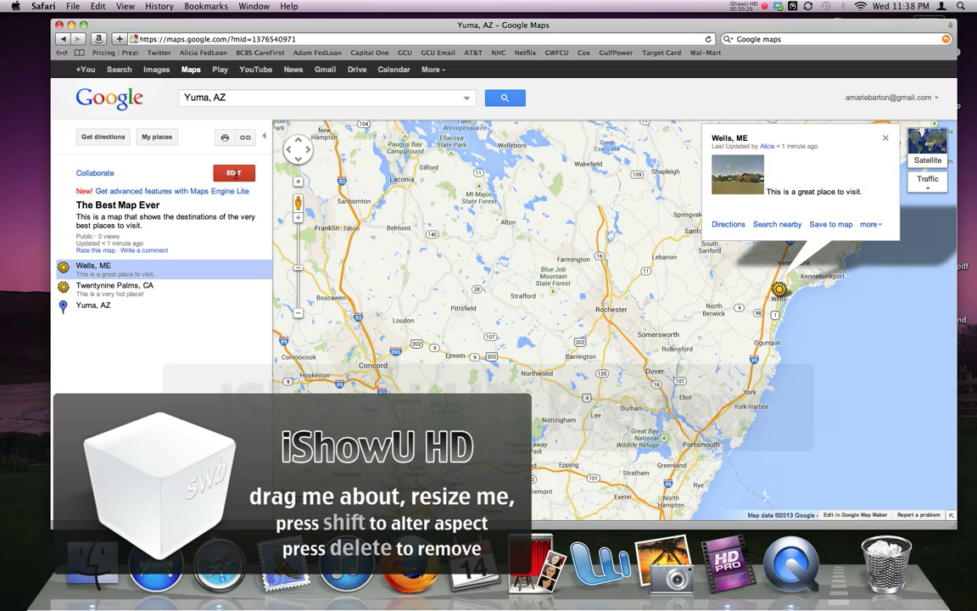
Re-enter editing and add a blank line after the Wells, ME description
left_click(234, 174)
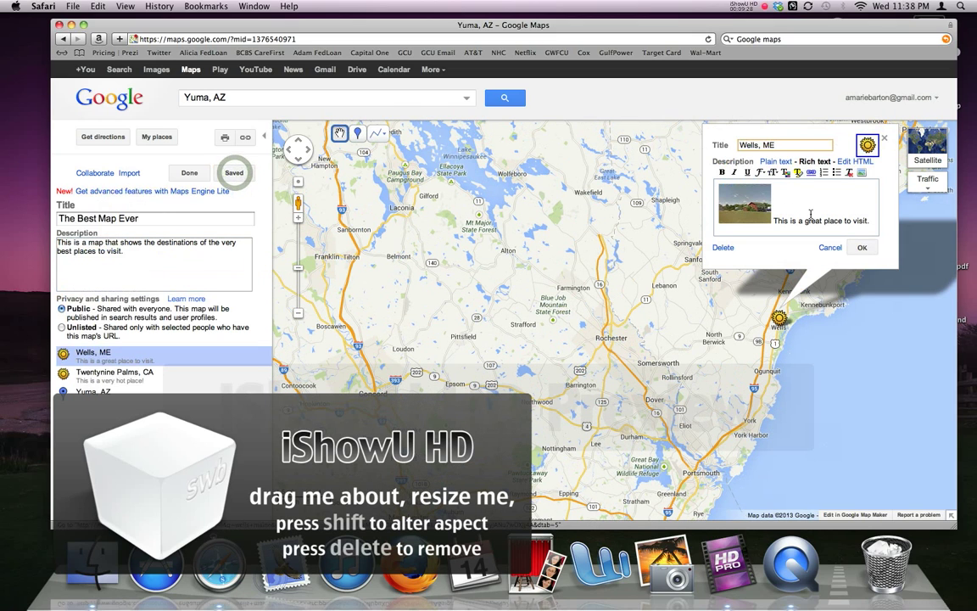
left_click(872, 223)
key("Return")
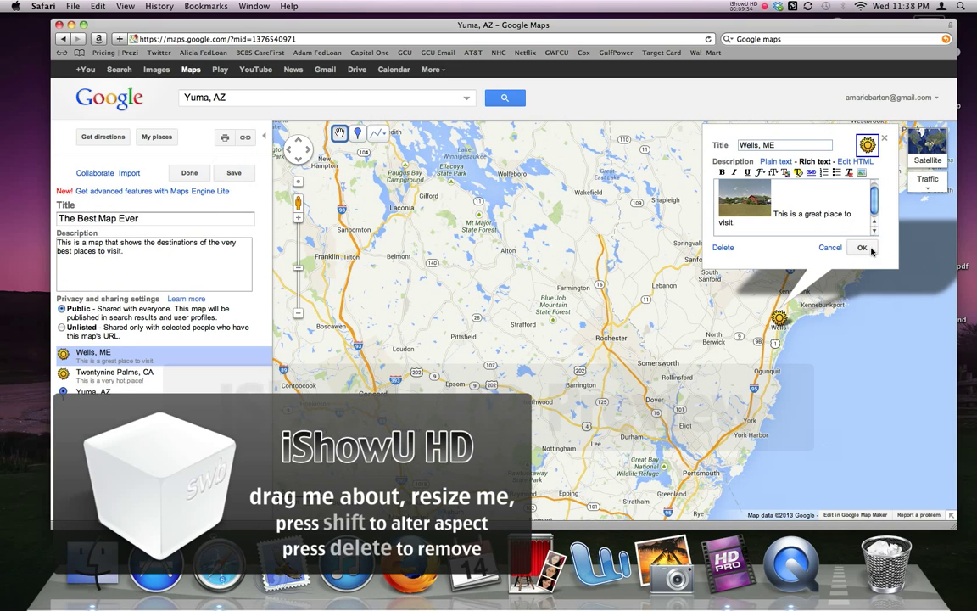
left_click(862, 247)
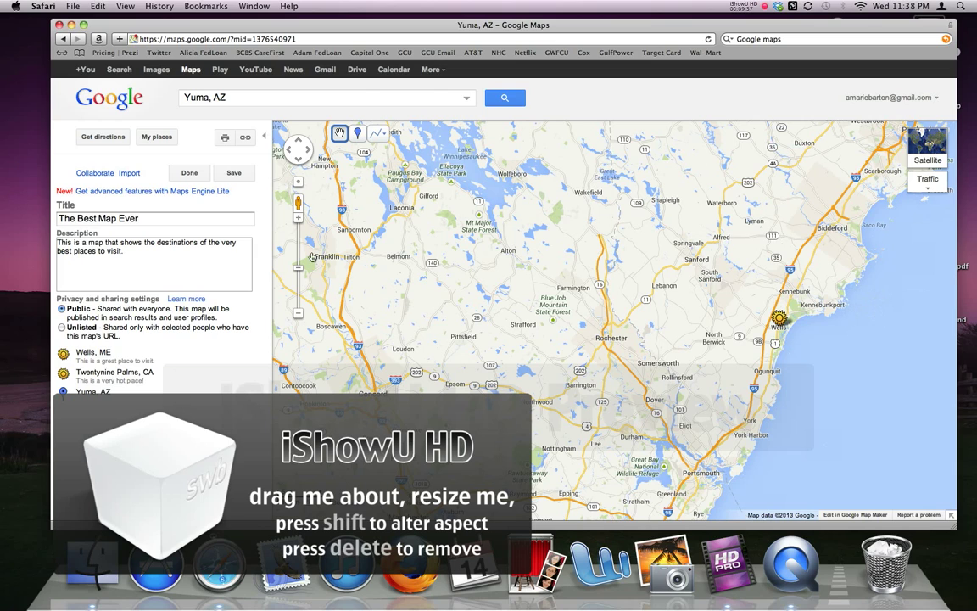
Zoom out and pan to show the whole US with all three markers
left_click(298, 315)
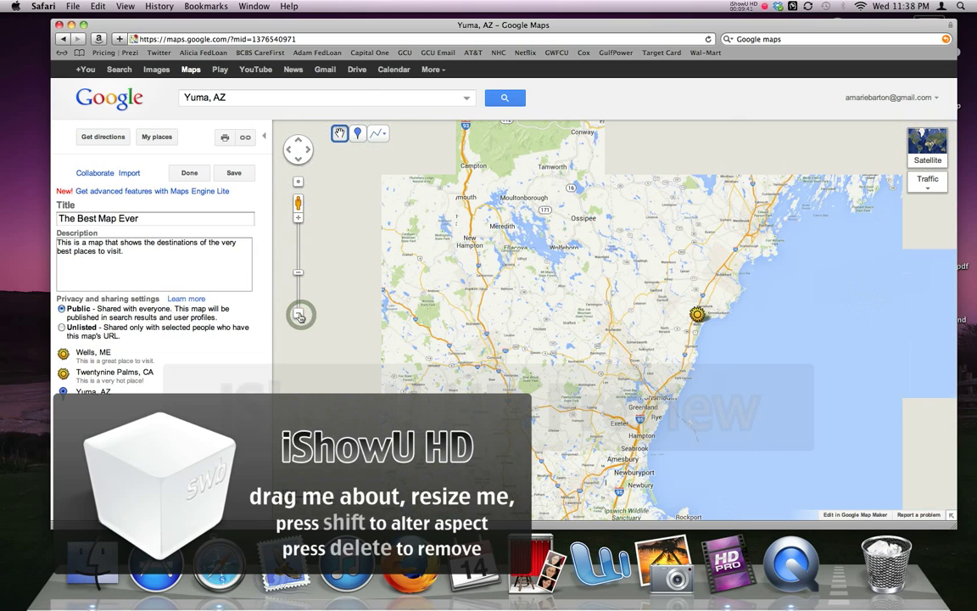
left_click(298, 315)
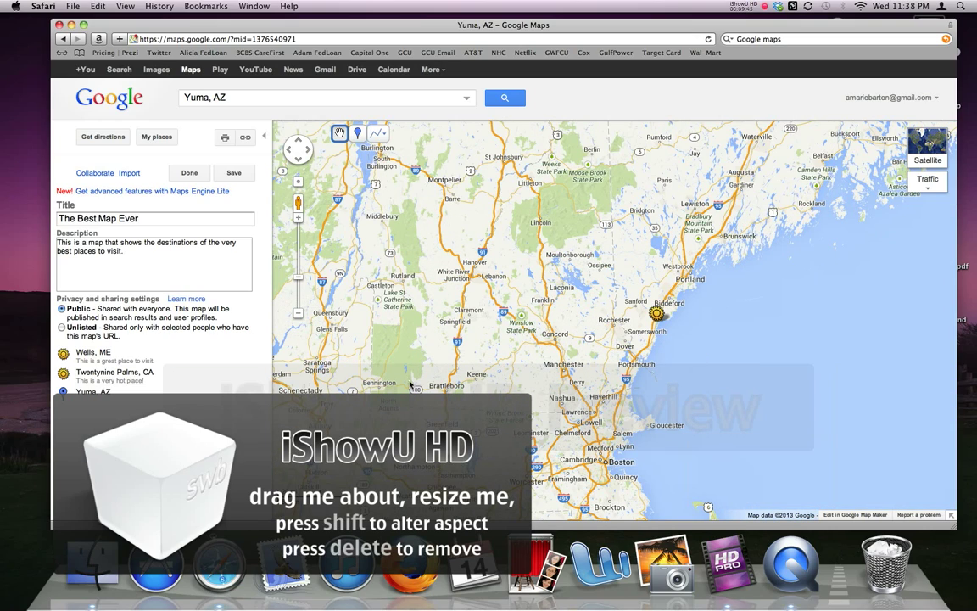
left_click_drag(389, 365, 762, 195)
left_click_drag(340, 414, 481, 336)
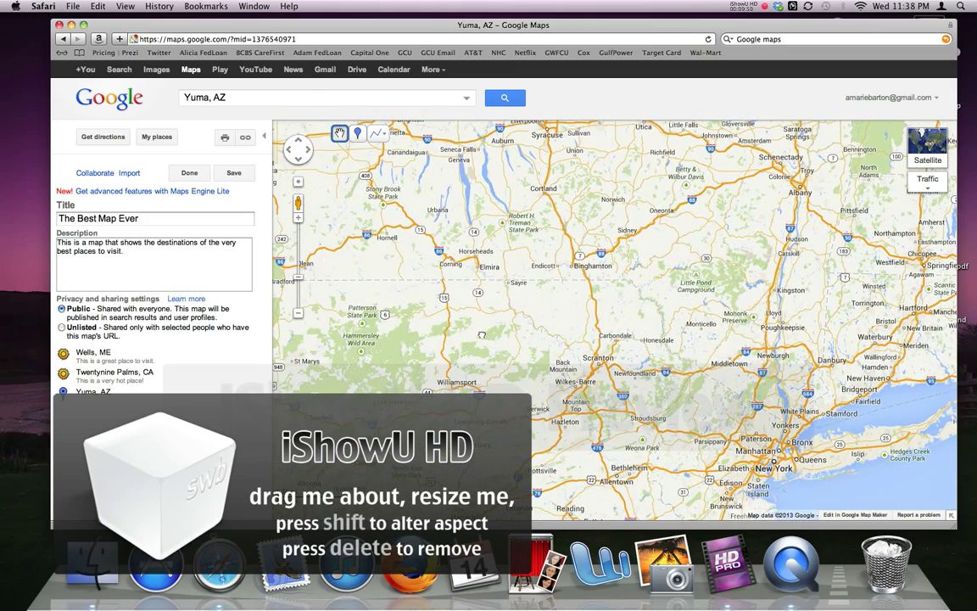
left_click(299, 315)
left_click(298, 315)
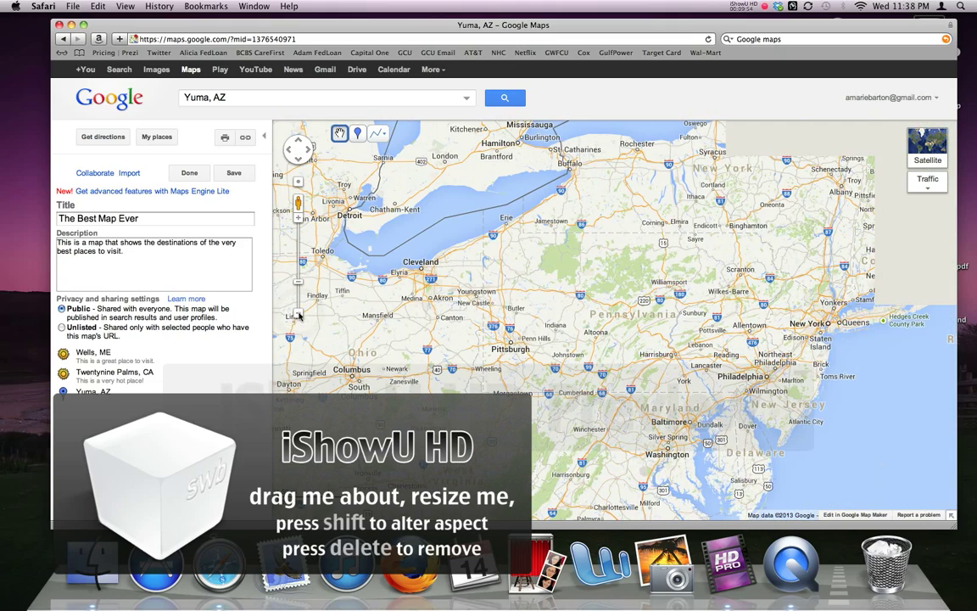
left_click(299, 314)
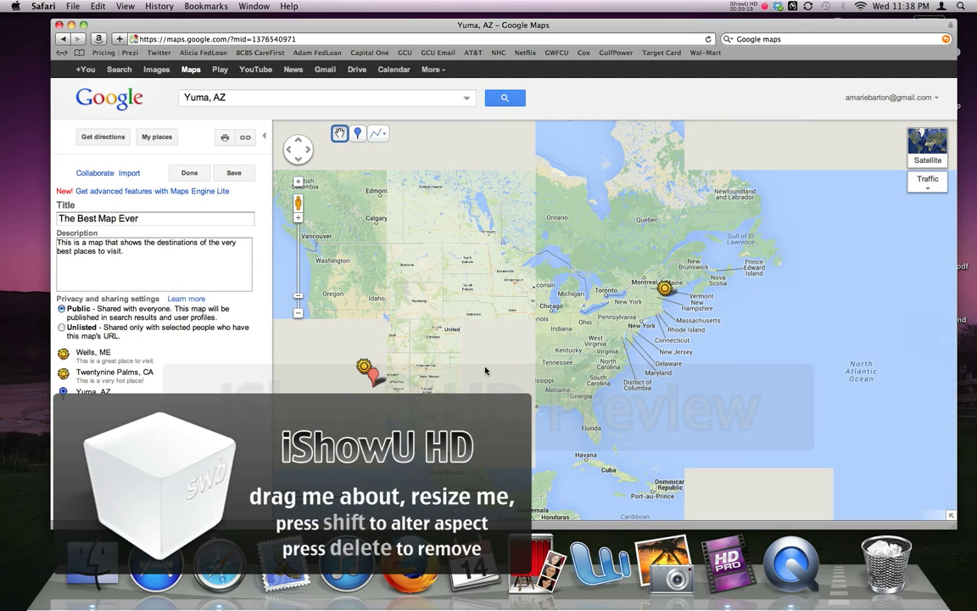
left_click_drag(427, 396, 528, 352)
left_click_drag(688, 368, 603, 363)
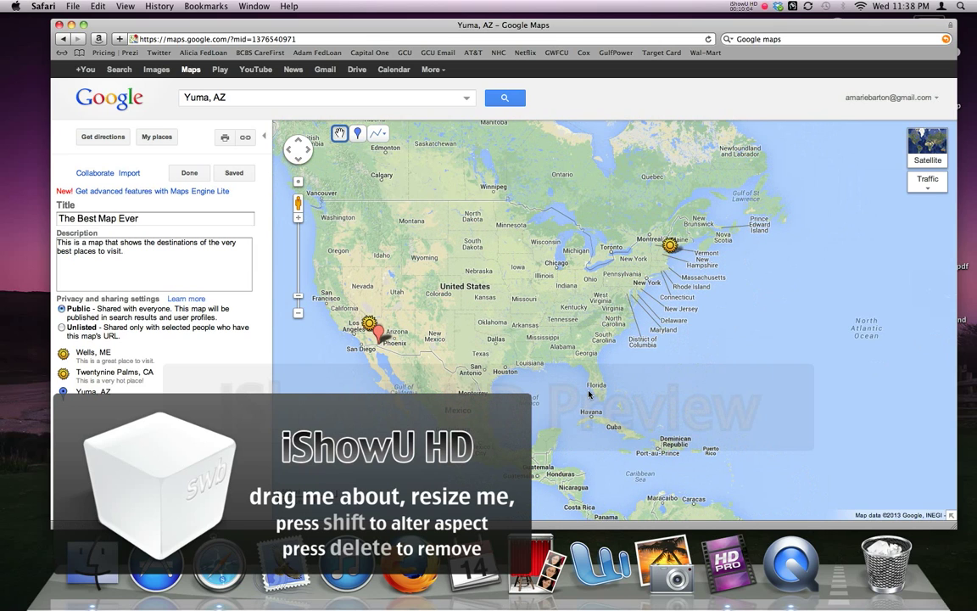
Zoom into the Mobile–Pensacola Gulf coast and finish editing the map
double_click(572, 363)
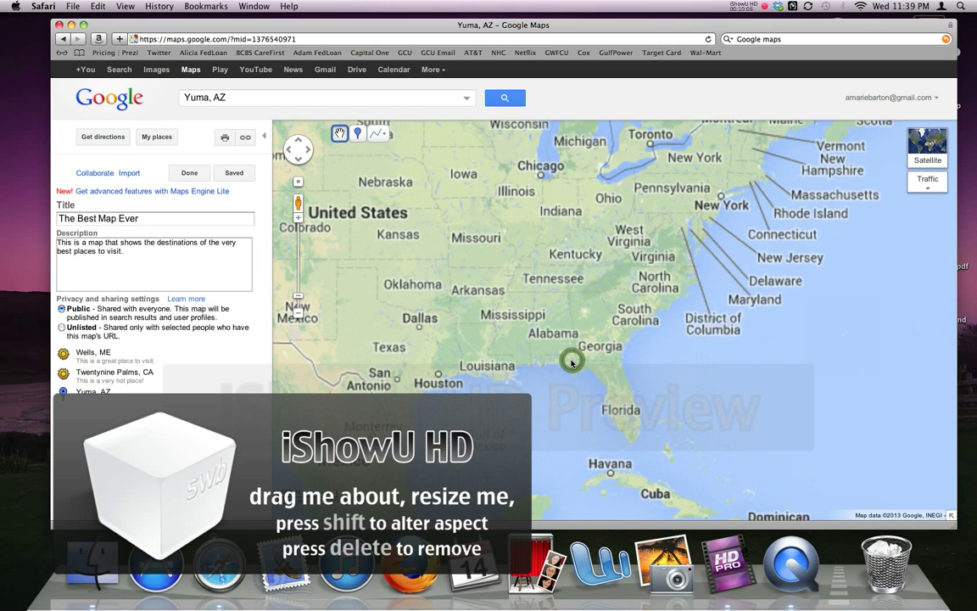
double_click(554, 363)
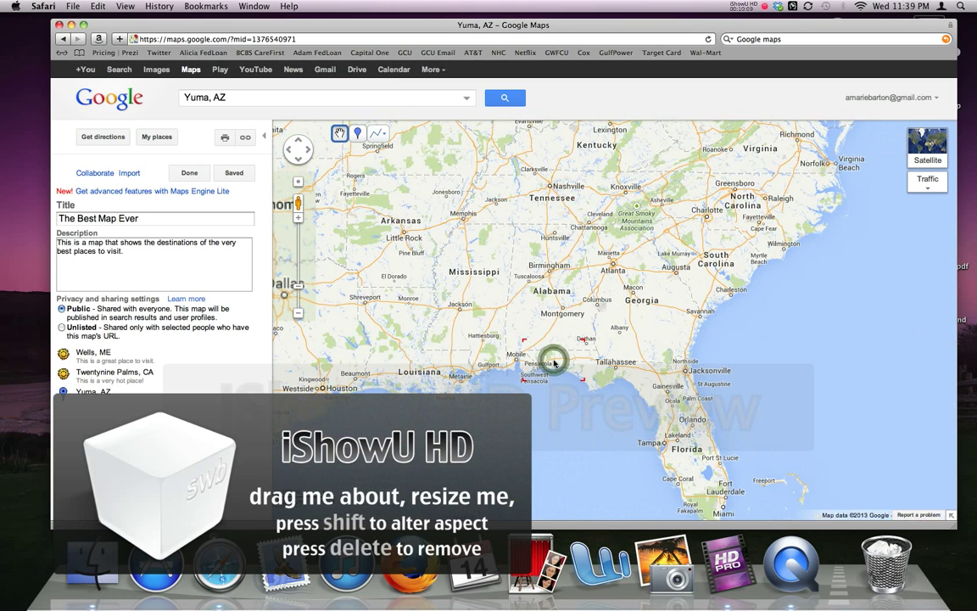
double_click(551, 362)
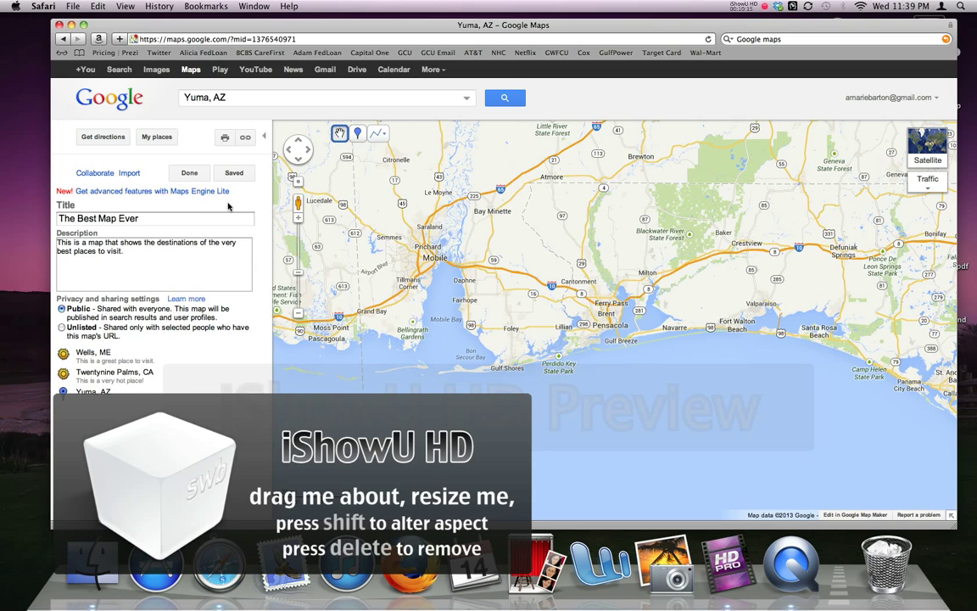
left_click(189, 173)
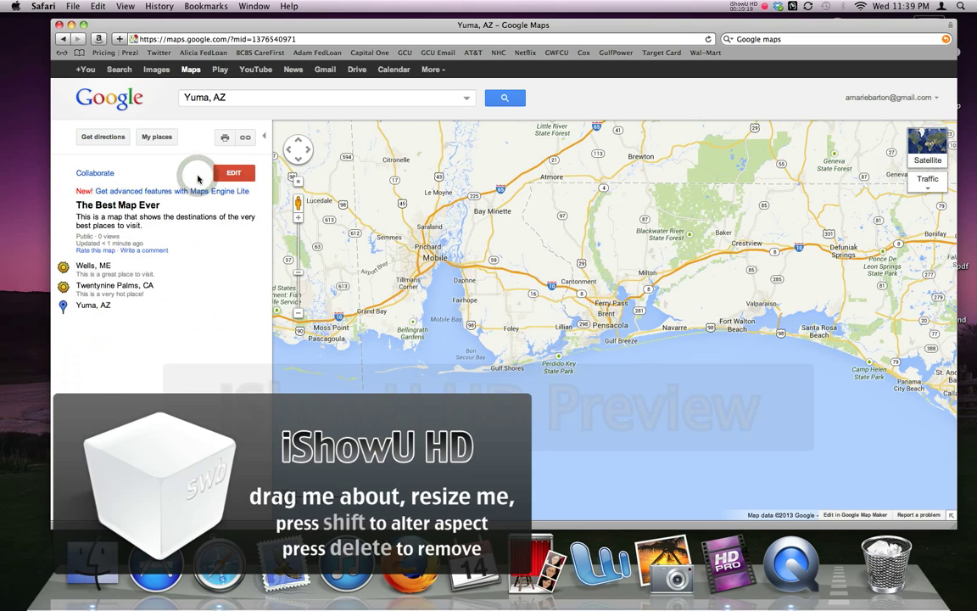